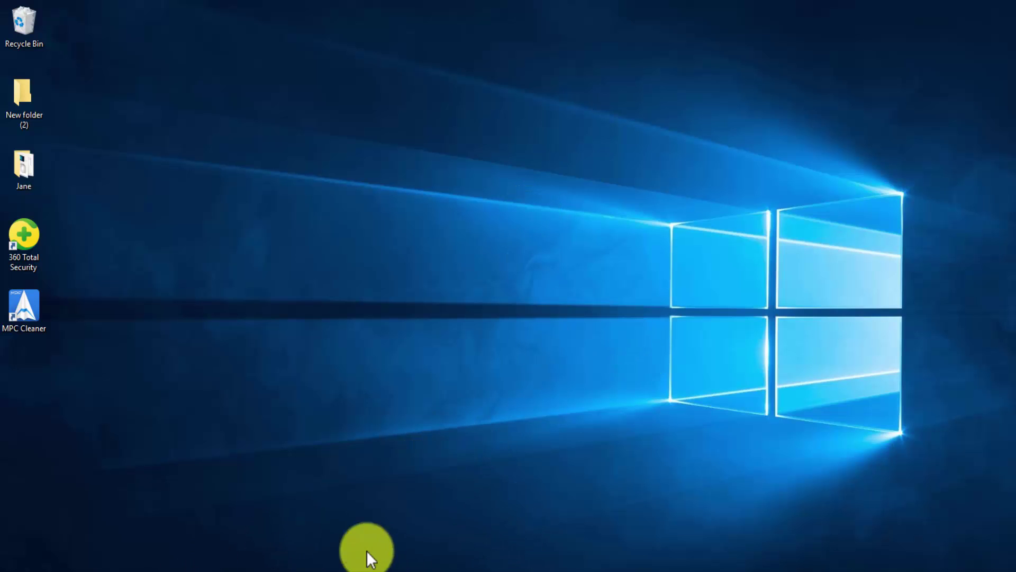
Switch to the browser with the Mixamo website and view the Adobe ID sign-up form, returning to the home page.
click(205, 569)
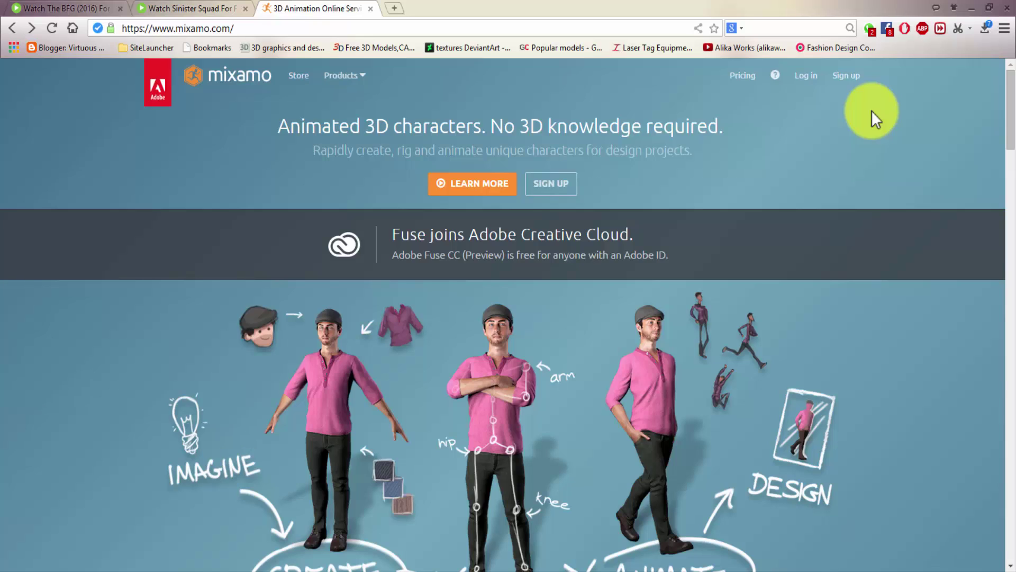
click(850, 81)
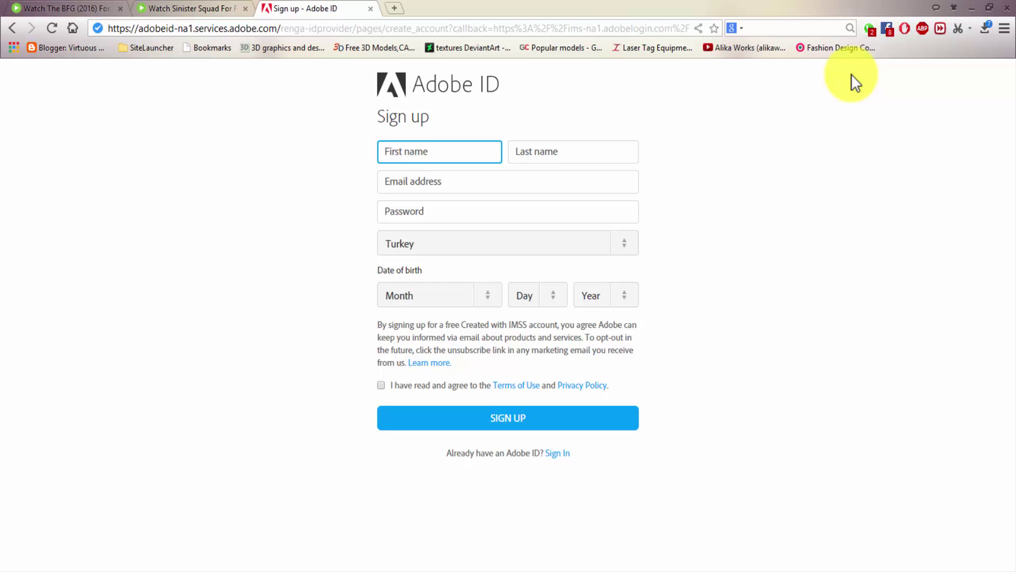
click(11, 29)
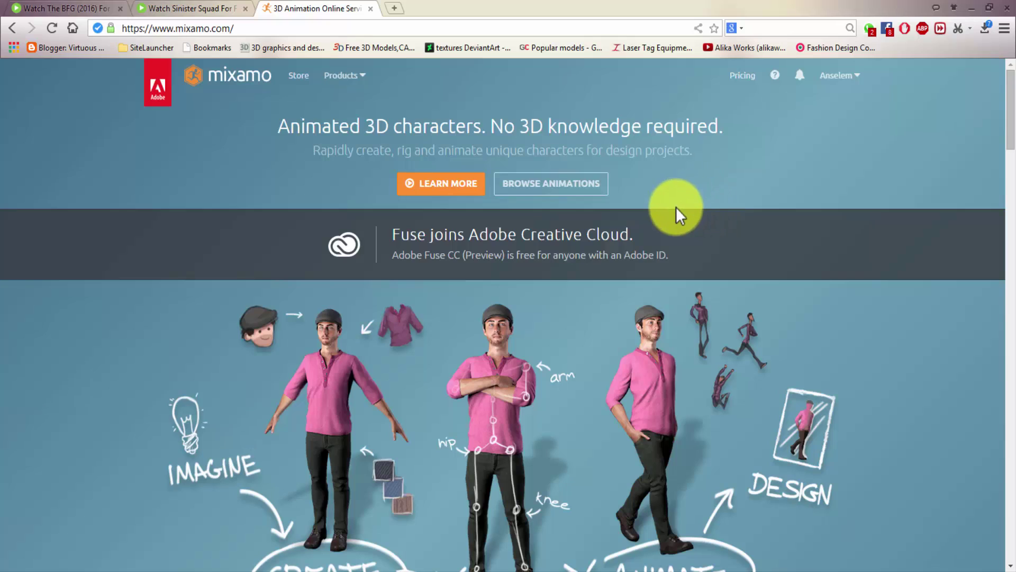
Open the Mixamo store and upload the Jane OBJ file from the Desktop's Jane folder as a new character.
click(548, 195)
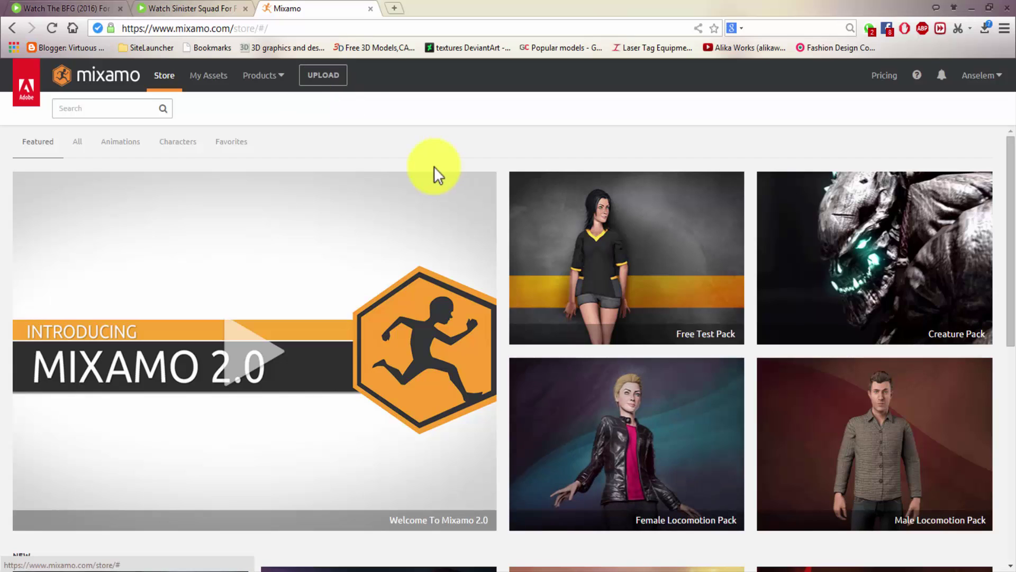
click(323, 79)
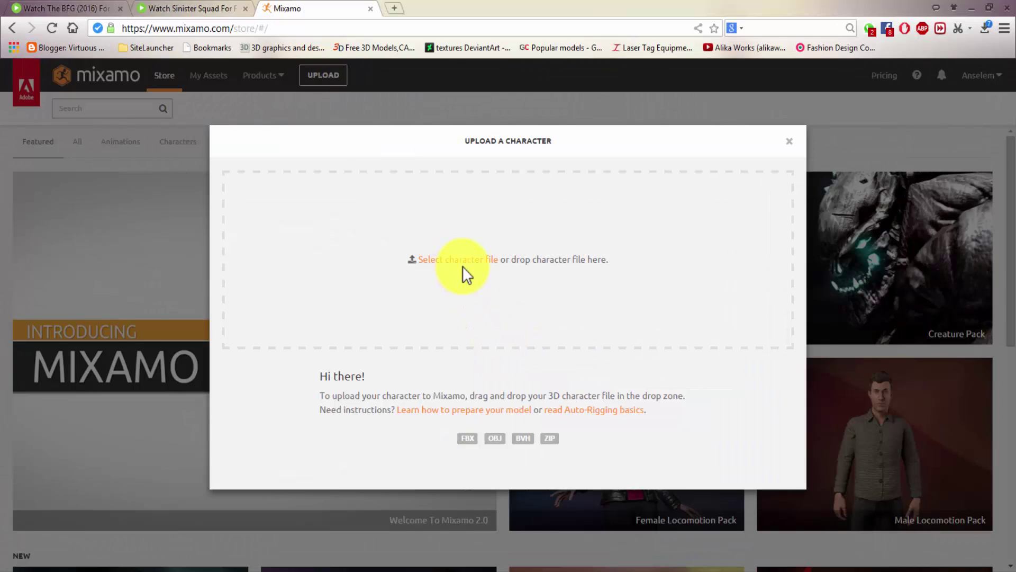
click(464, 269)
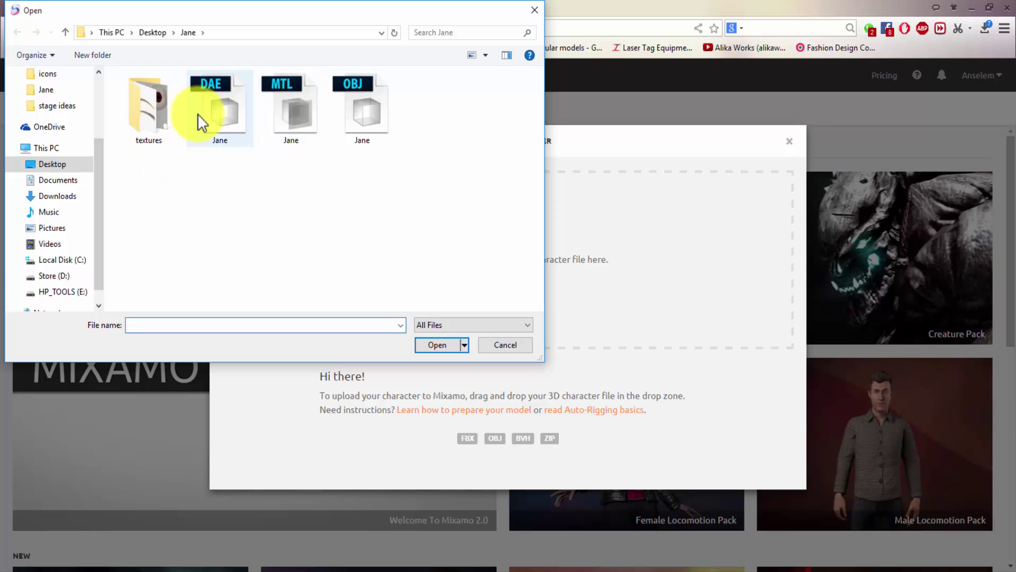
click(368, 117)
click(438, 343)
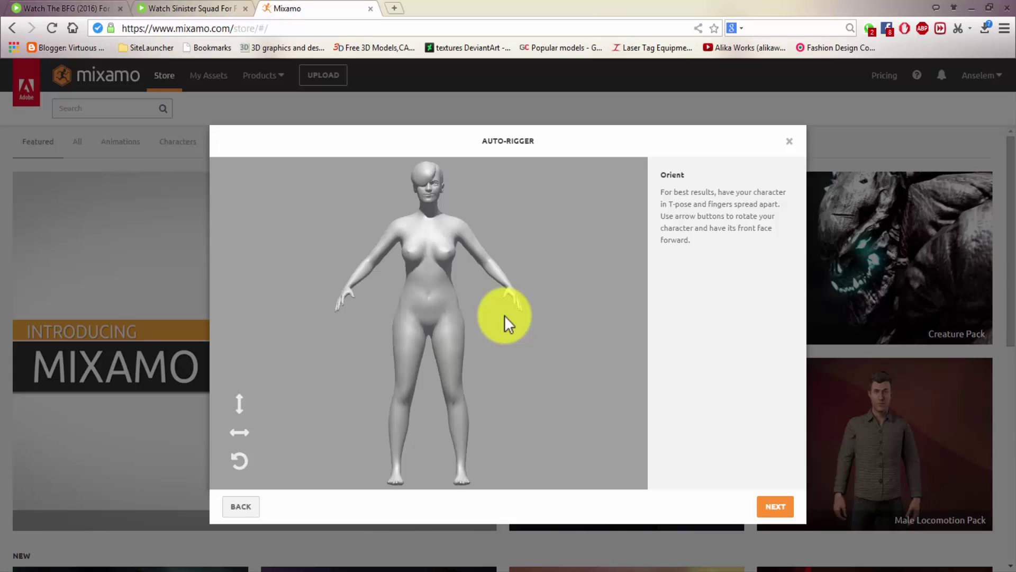
Accept the character's orientation in the Auto-Rigger and keep the skeleton LOD at Standard Skeleton (65).
click(775, 513)
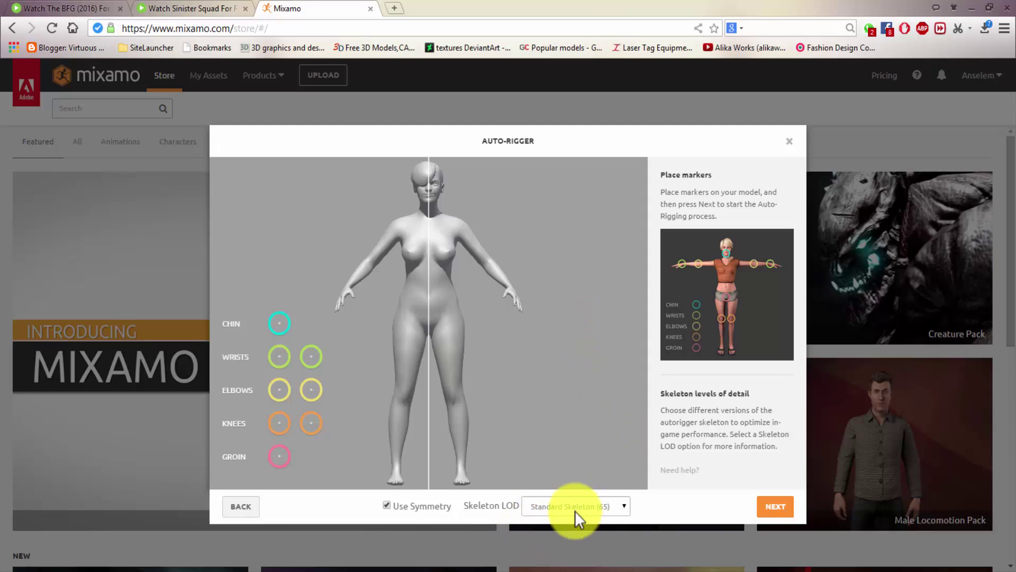
click(608, 507)
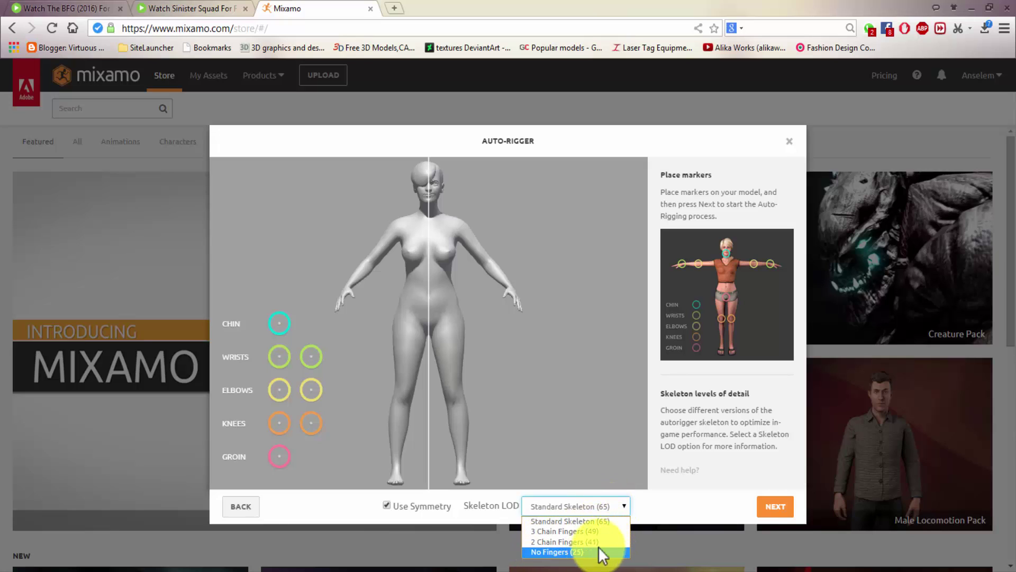
click(602, 522)
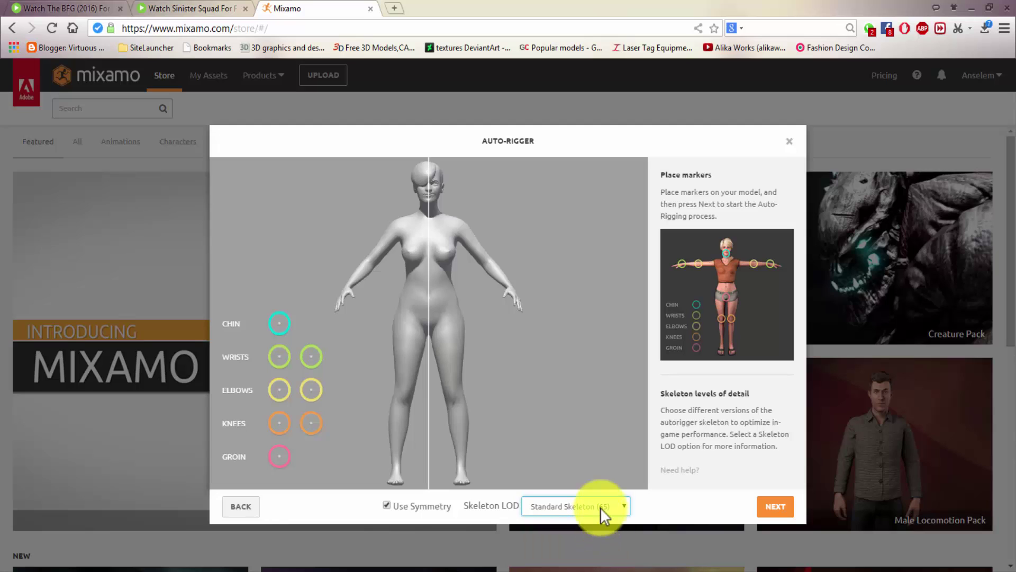
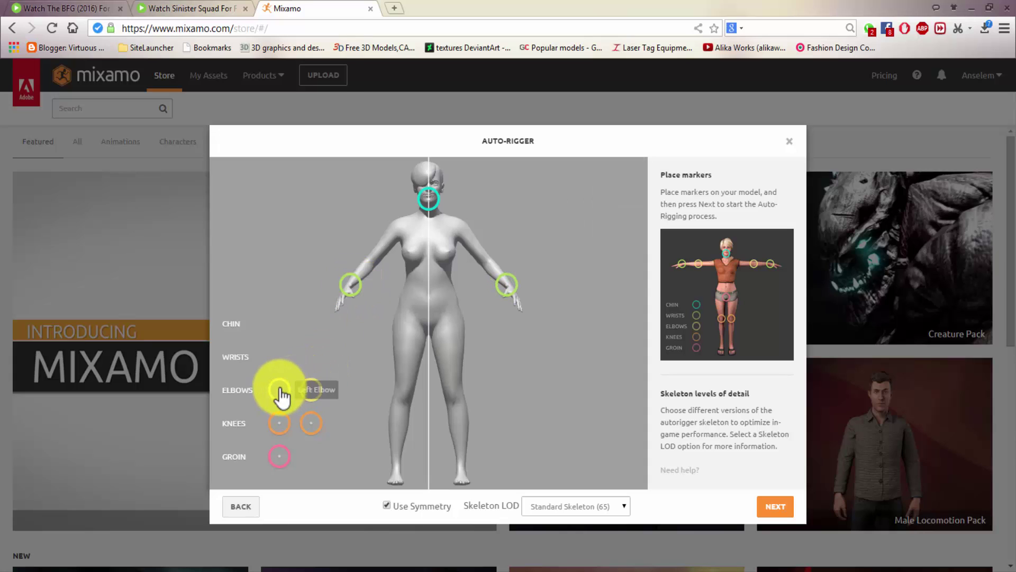
Place the elbow, knee and groin markers on the character, run the auto-rigging and accept the result.
mouse_move(287, 387)
mouse_down()
mouse_move(392, 374)
mouse_move(398, 318)
mouse_move(380, 274)
mouse_move(363, 267)
mouse_move(373, 271)
mouse_up()
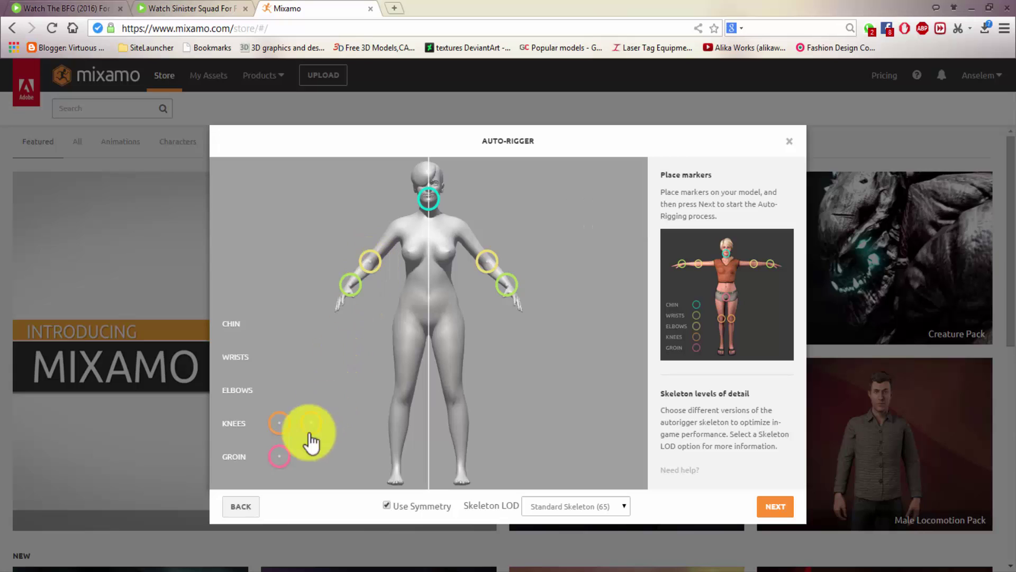
mouse_move(284, 424)
mouse_down()
mouse_move(376, 419)
mouse_move(405, 396)
mouse_up()
mouse_move(281, 455)
mouse_down()
mouse_move(448, 319)
mouse_move(429, 329)
mouse_up()
click(777, 506)
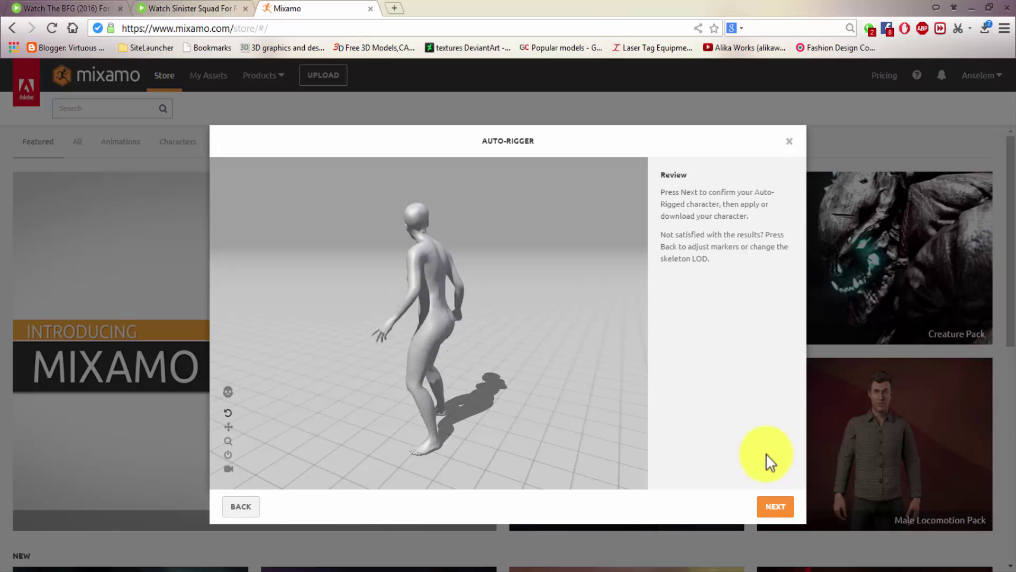
click(774, 508)
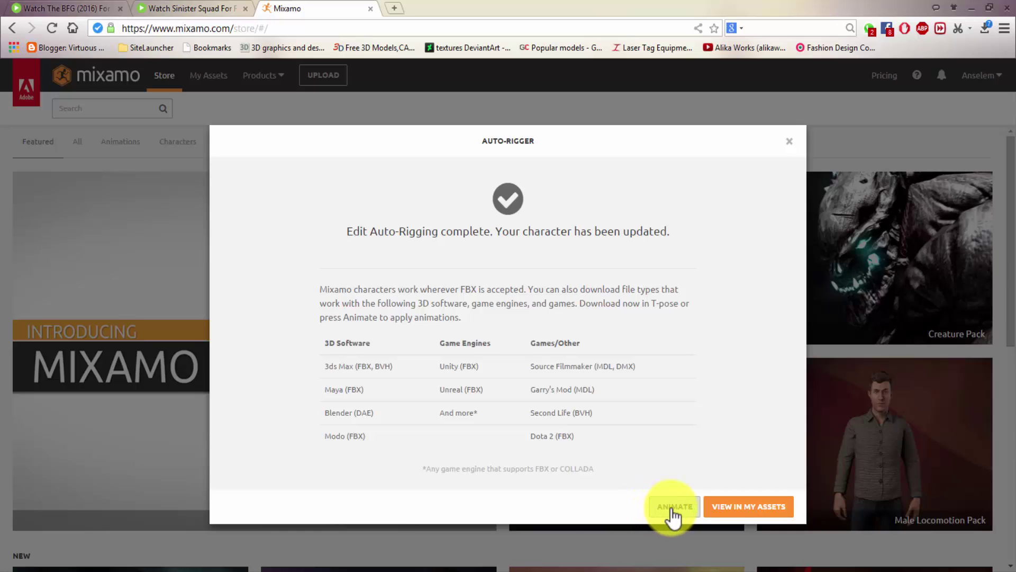
Open the rigged character in My Assets and queue its download as FBX (.fbx) in T-Pose.
click(762, 509)
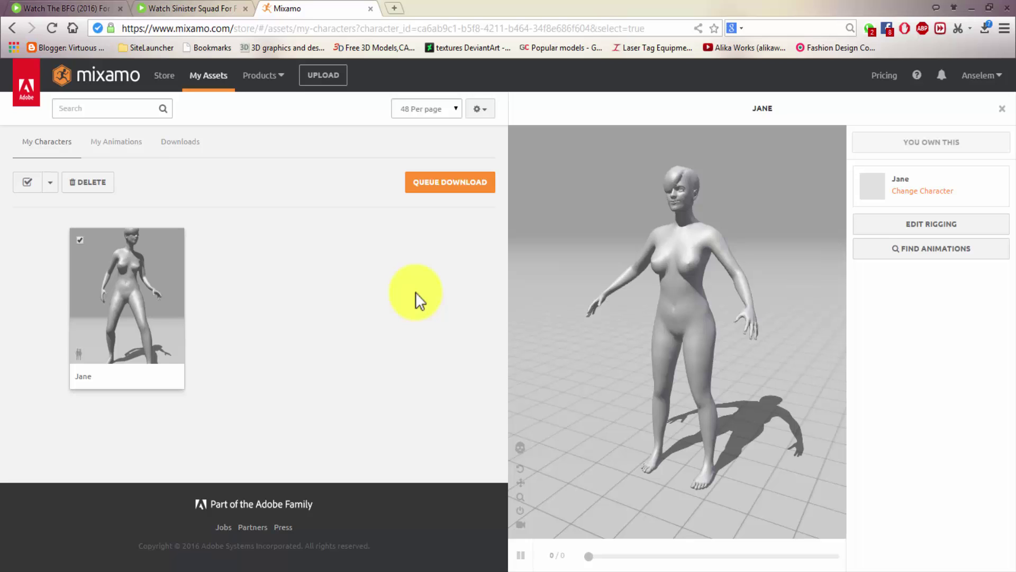
click(449, 190)
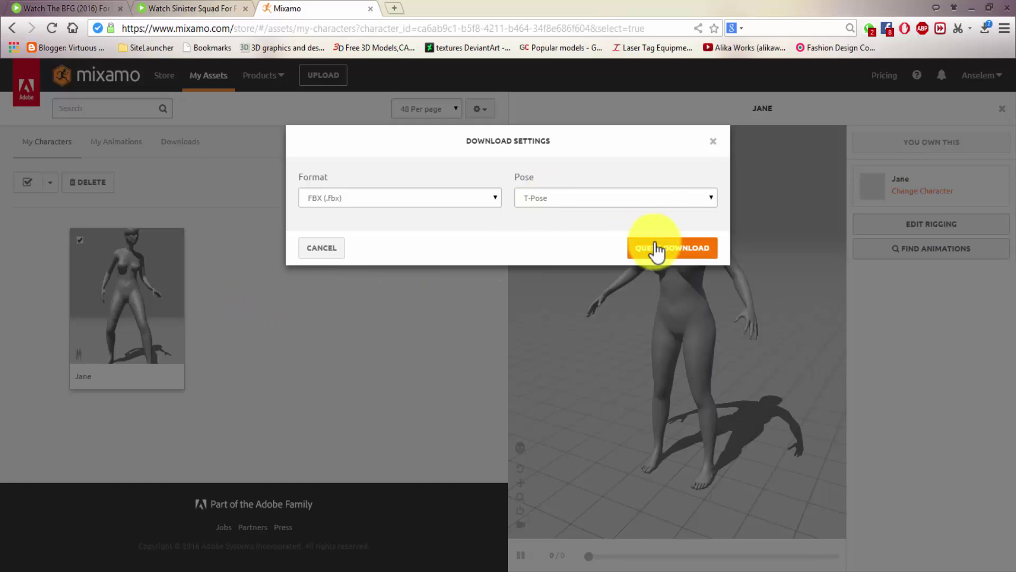
click(651, 206)
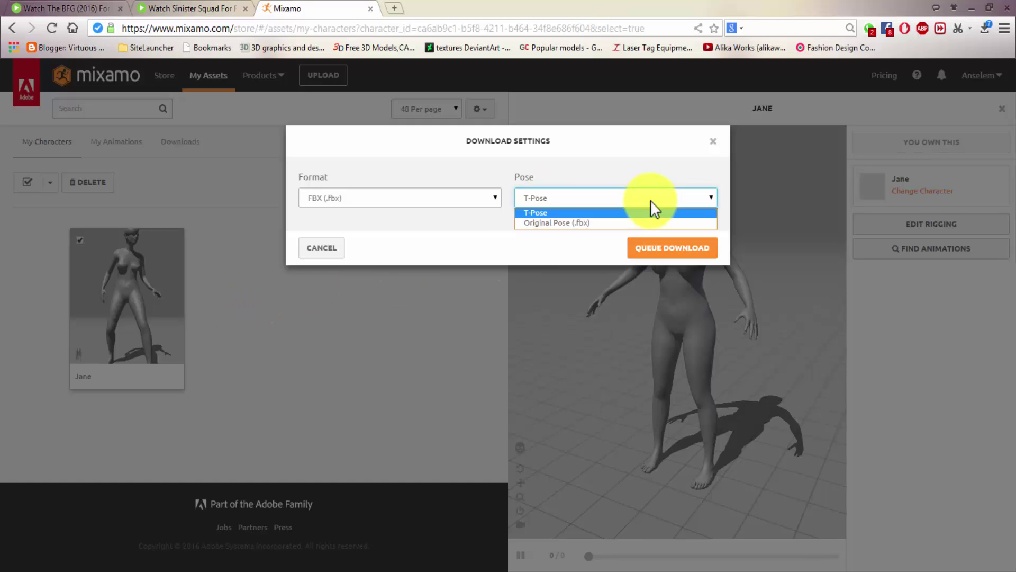
click(650, 200)
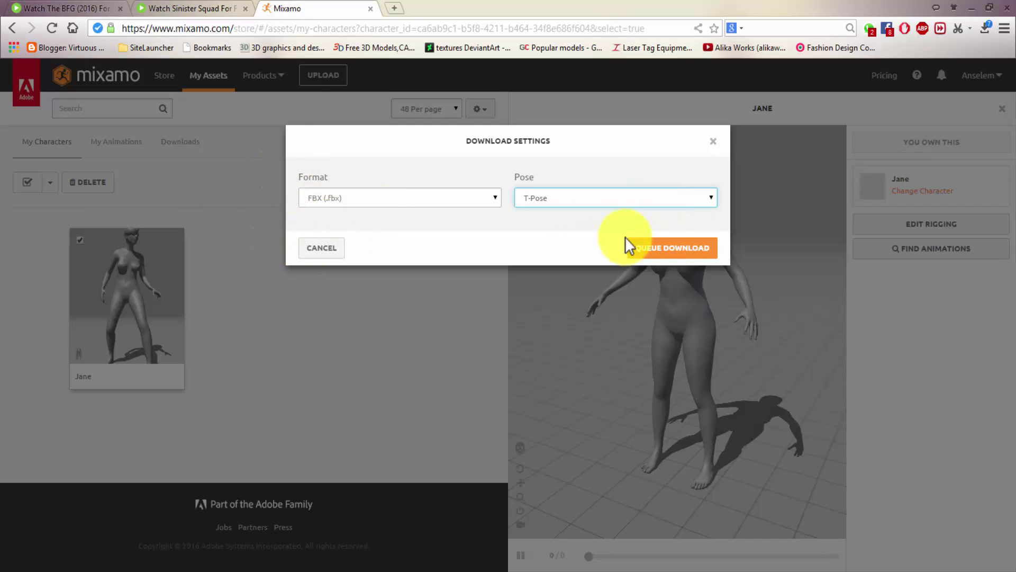
click(688, 259)
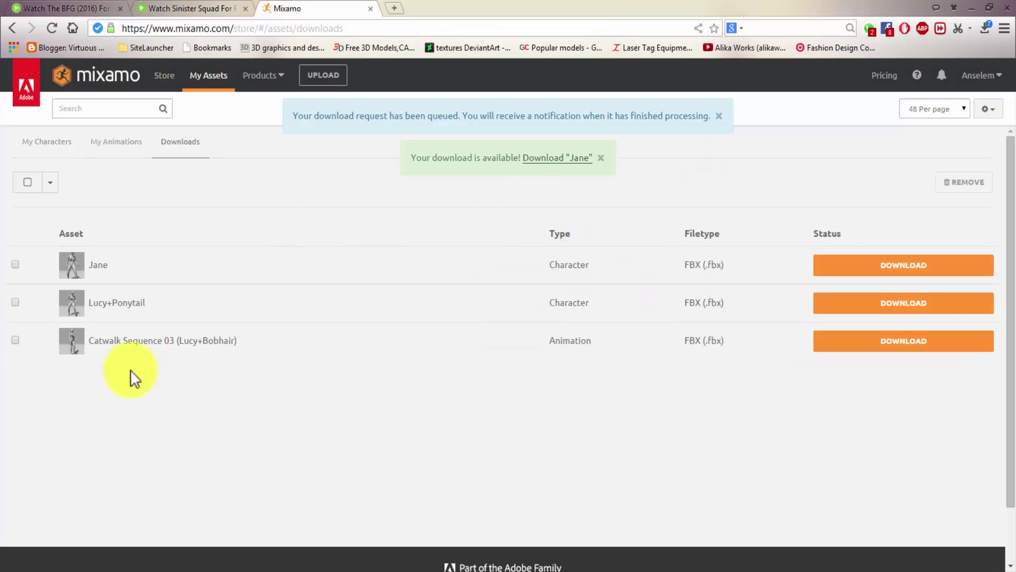
Download the Jane character as Jane.fbx into the Jane folder on the Desktop.
click(16, 264)
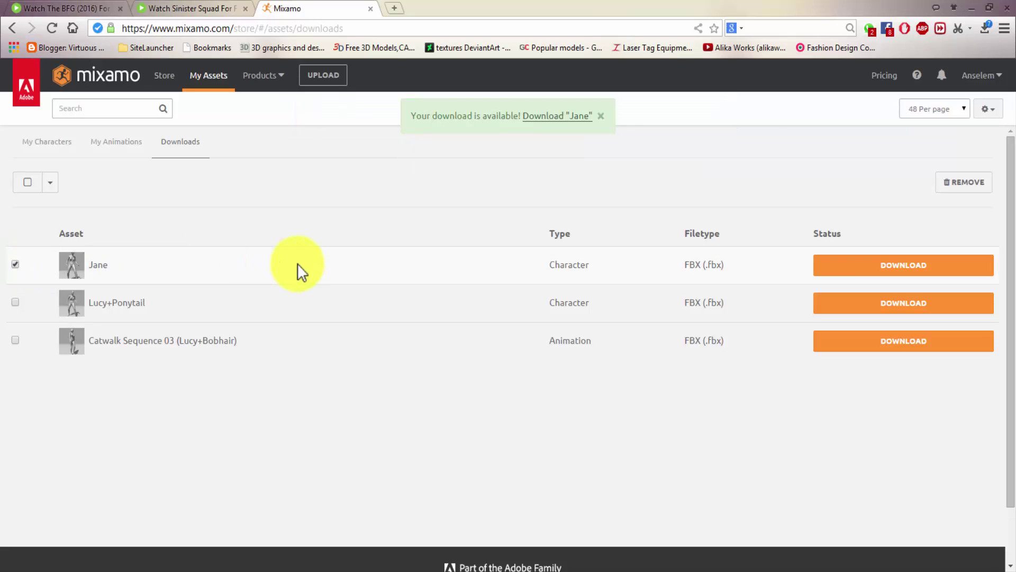
click(905, 270)
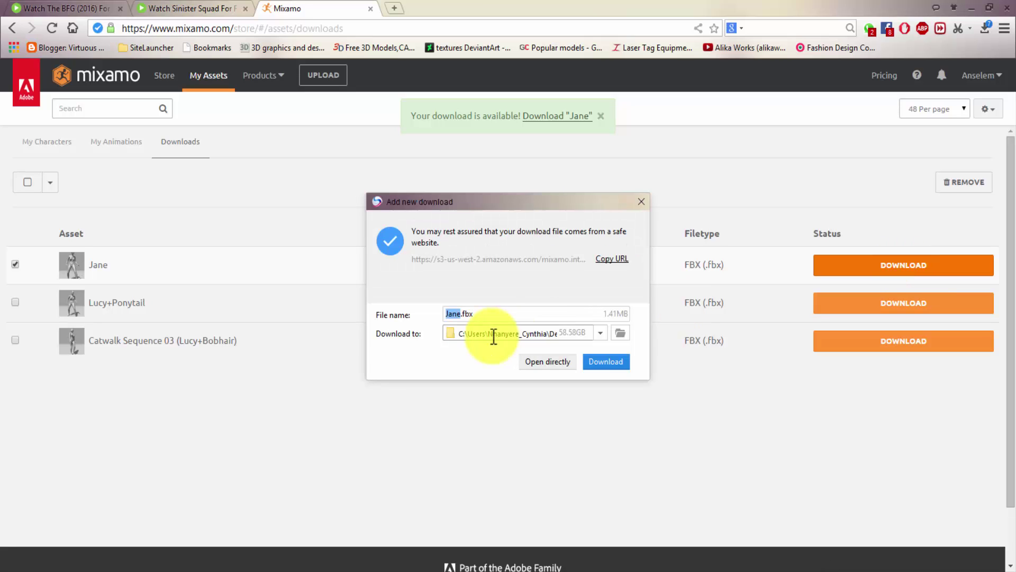
click(620, 332)
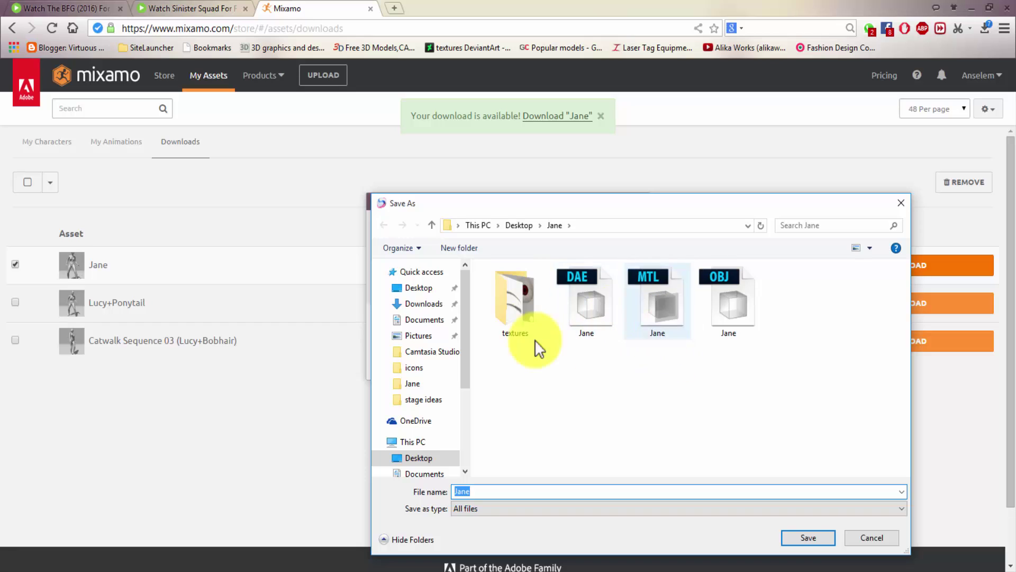
click(805, 536)
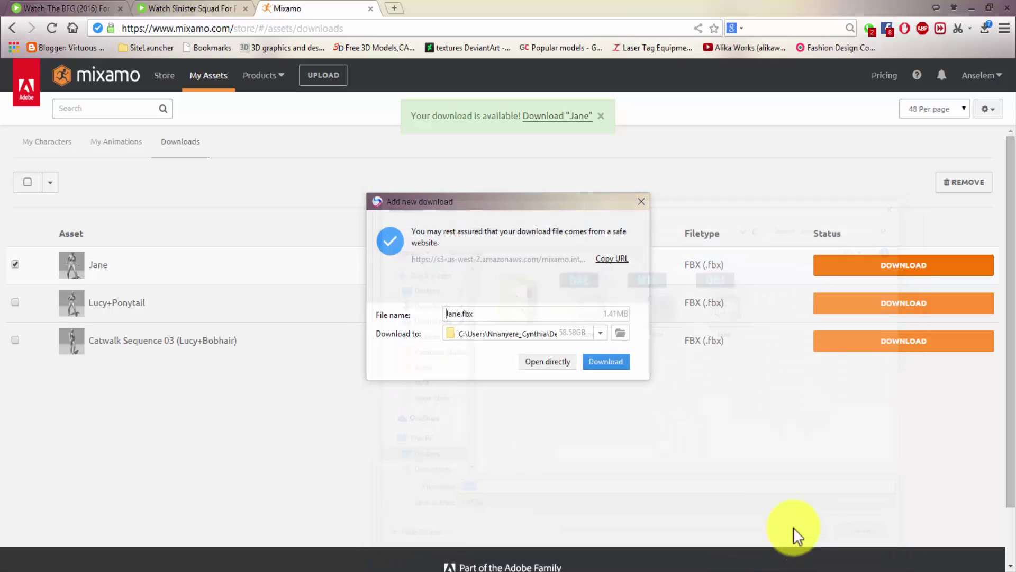
click(619, 360)
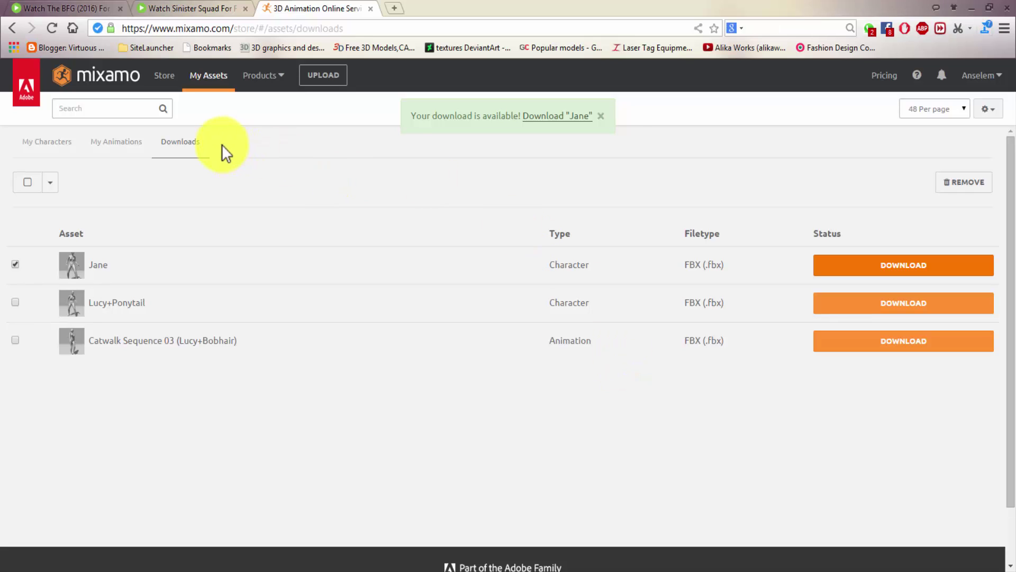
Select the newly rigged Jane among the uploaded characters to make it the active character.
click(117, 143)
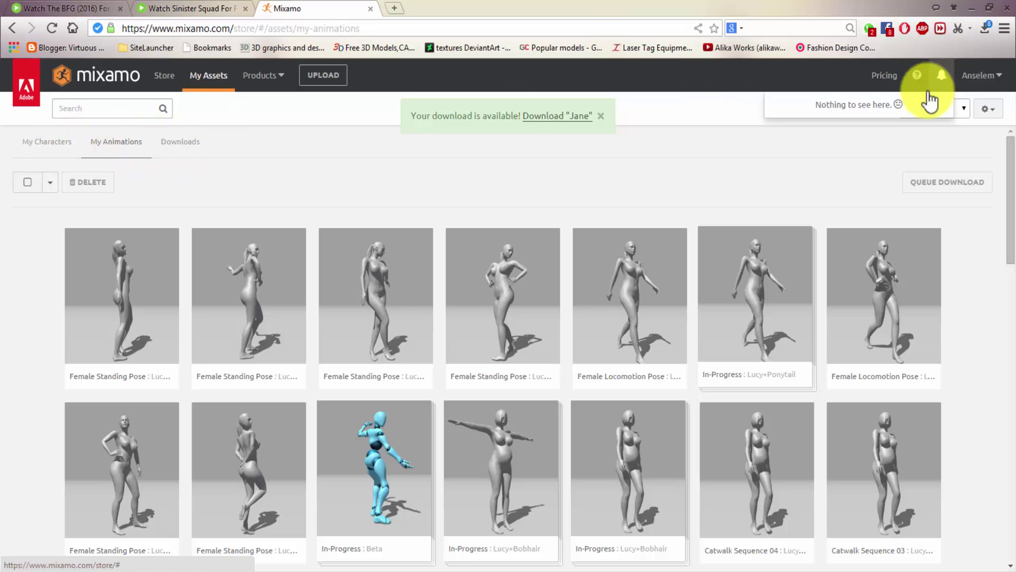
click(57, 150)
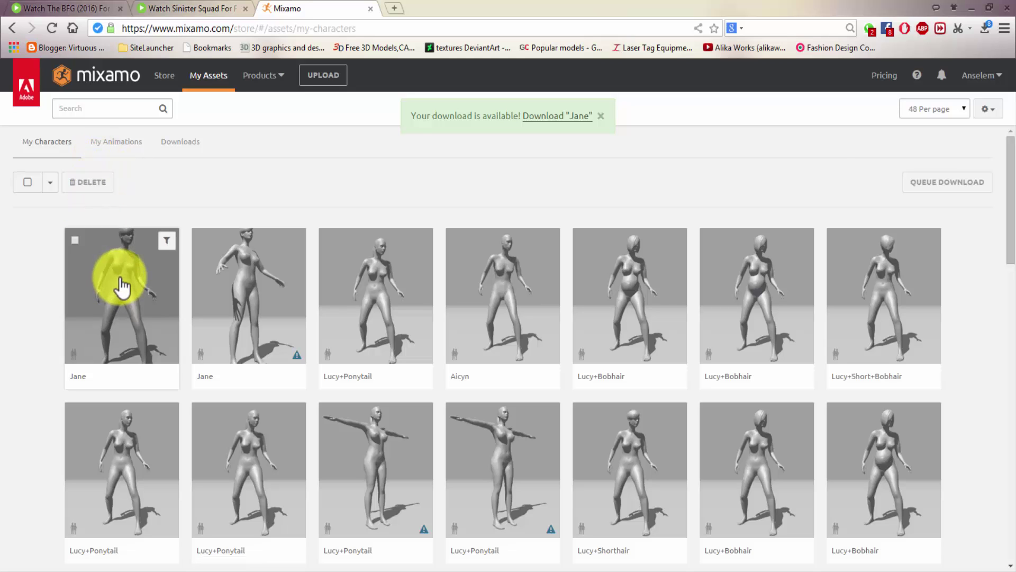
click(122, 287)
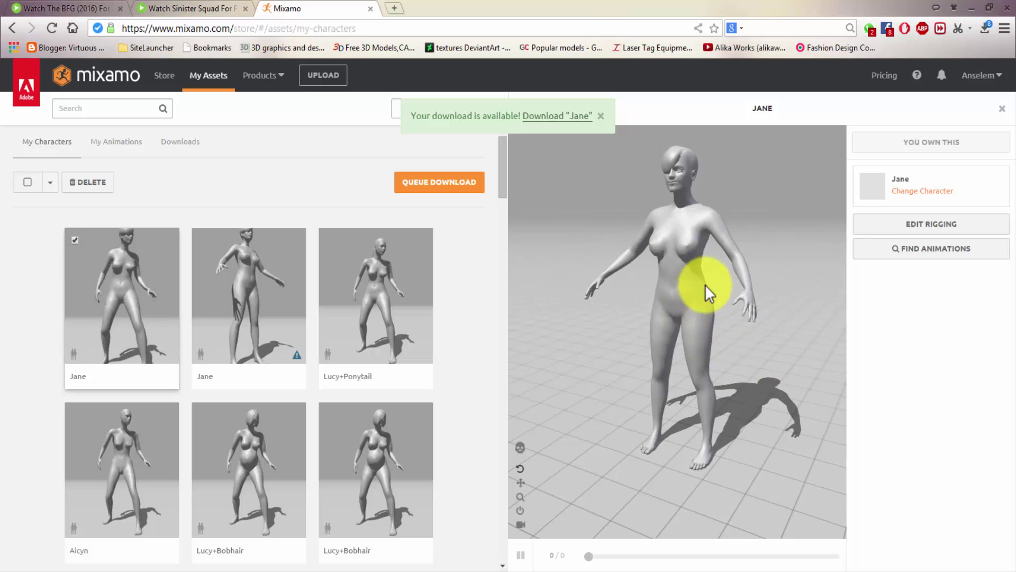
Dismiss the download notification and open the favorites in the Mixamo store.
click(125, 151)
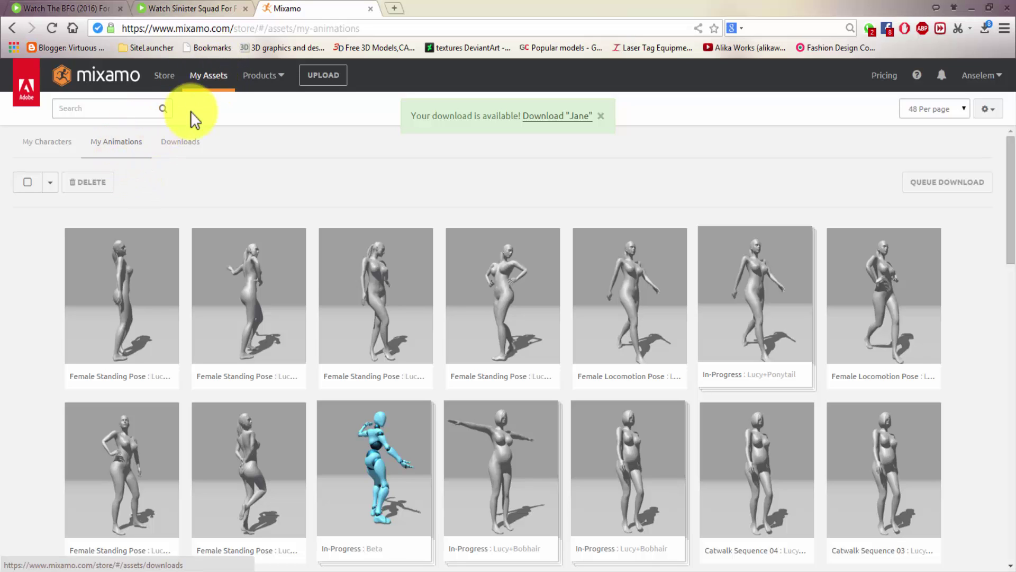
click(601, 116)
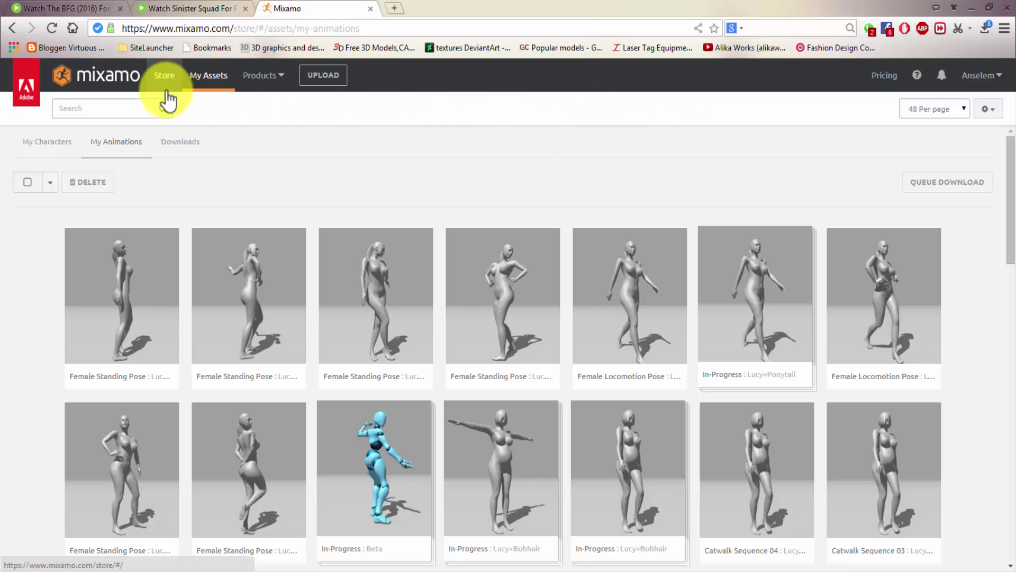
click(260, 76)
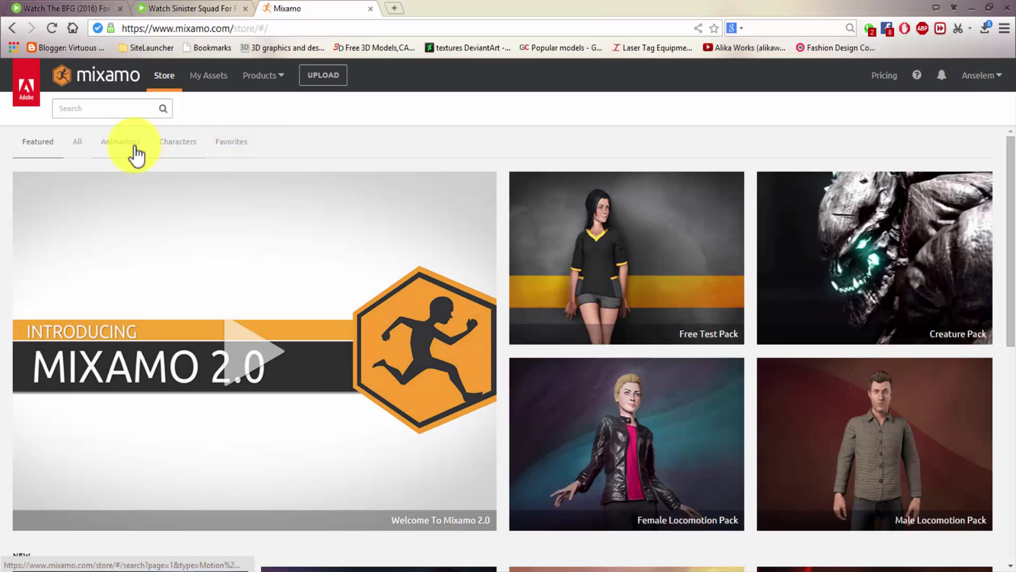
click(223, 149)
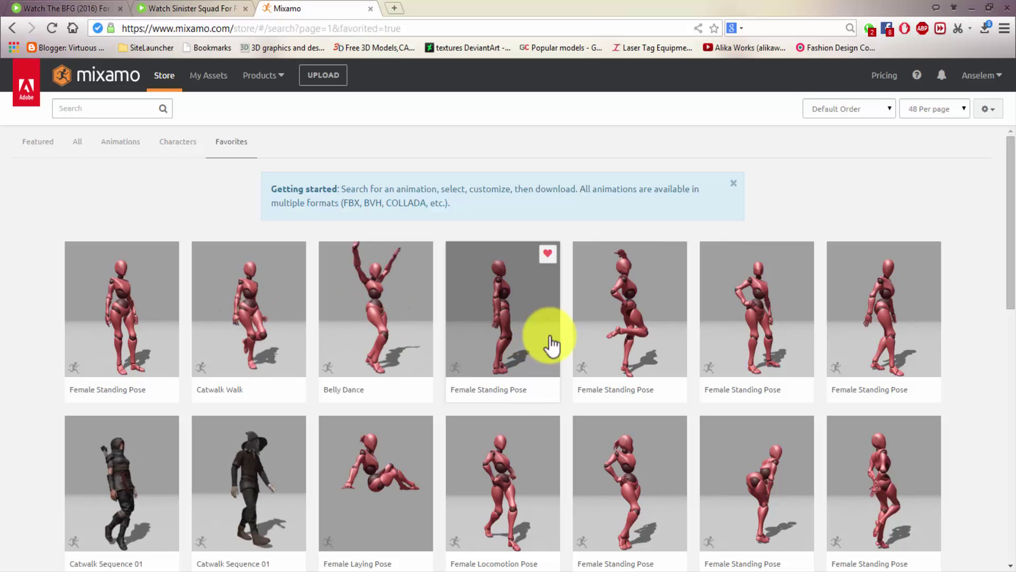
Preview the Female Standing Pose on Jane, and load the Catwalk Sequence 01 animation on her.
scroll(344, 436, down, 1)
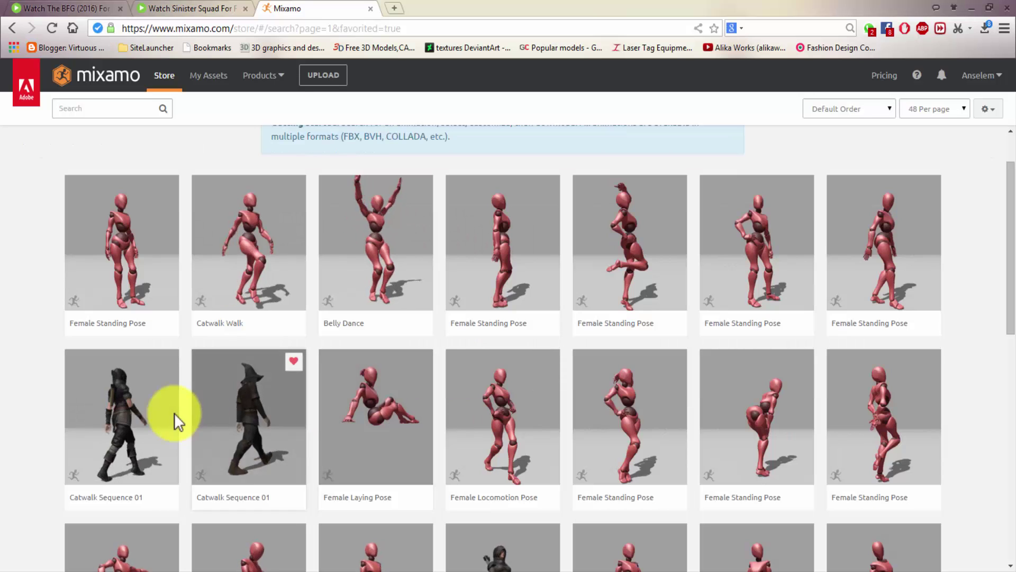
click(106, 435)
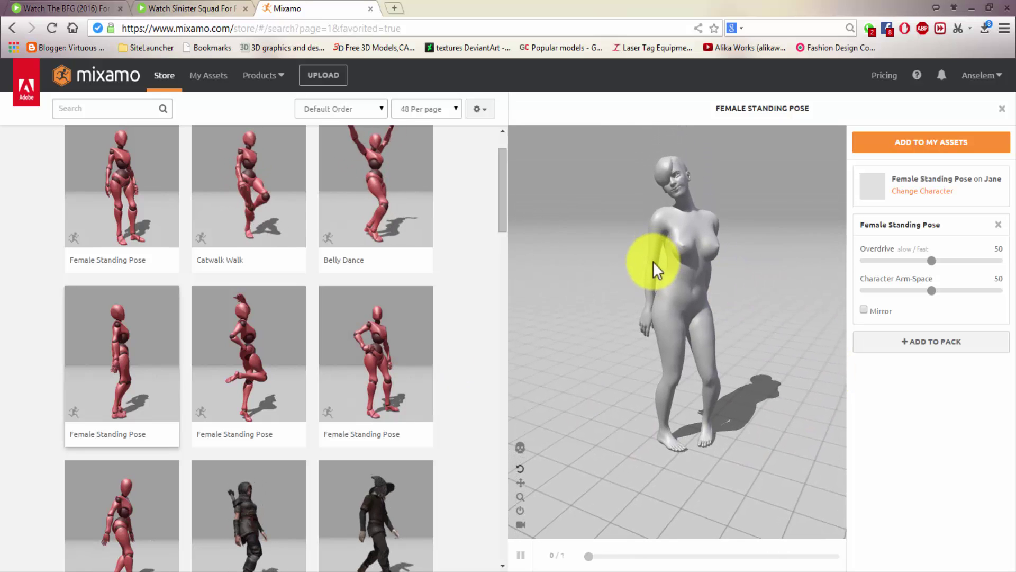
click(253, 511)
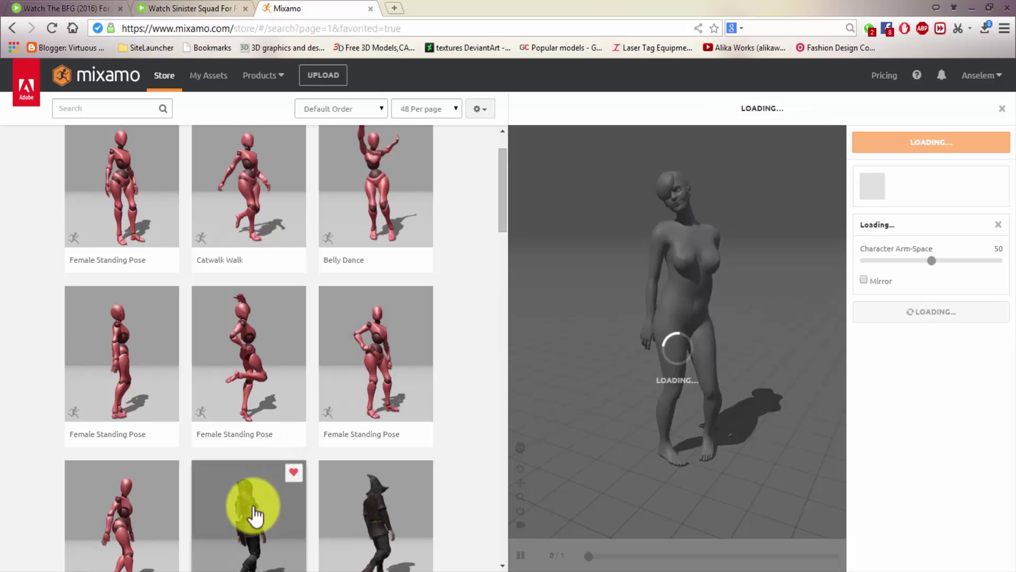
scroll(256, 506, down, 3)
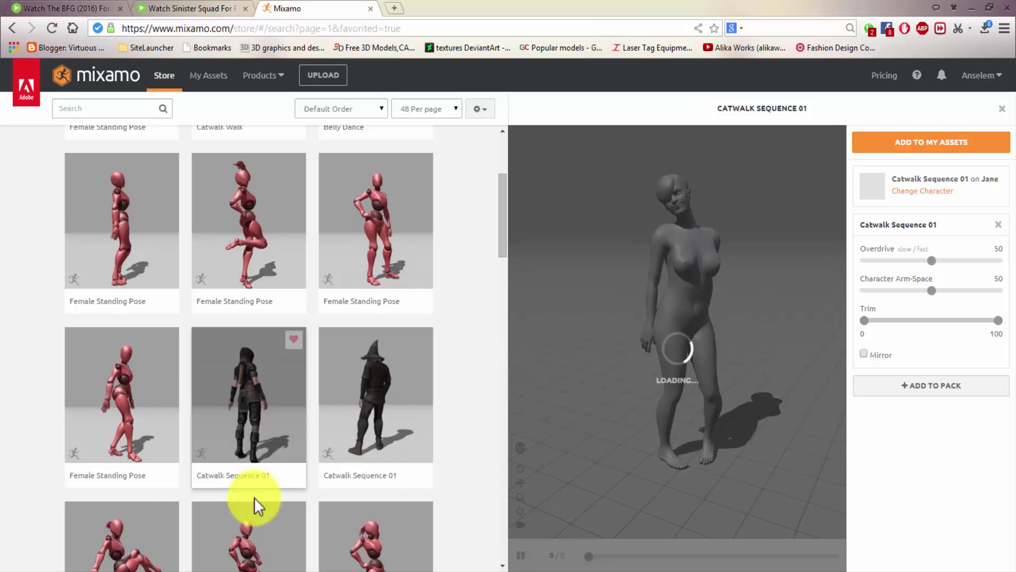
Examine Catwalk Sequence 01 on Jane, and preview the Catwalk Sequence 05 and Catwalk Walking animations on her.
scroll(721, 344, up, 8)
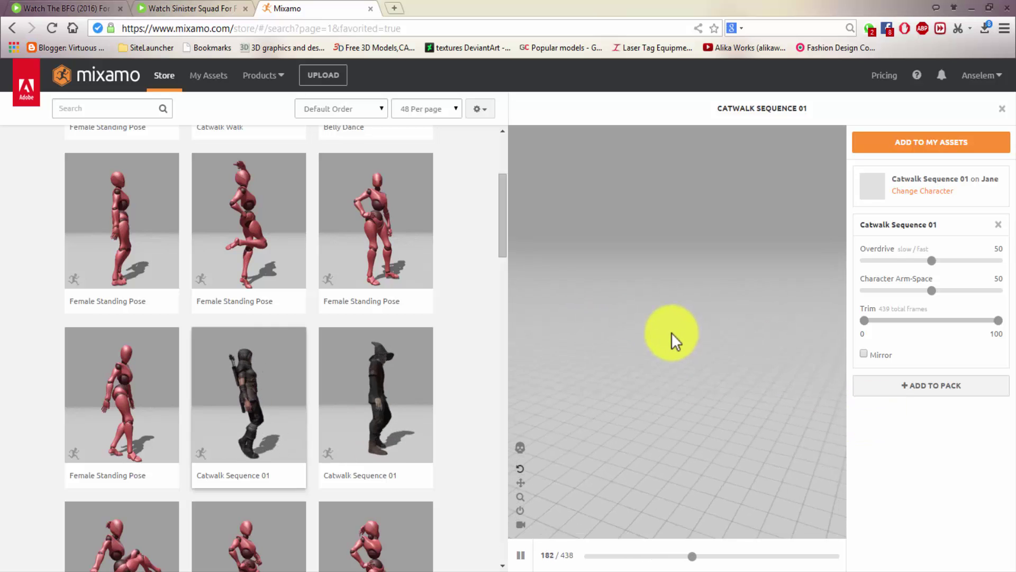
scroll(668, 332, down, 5)
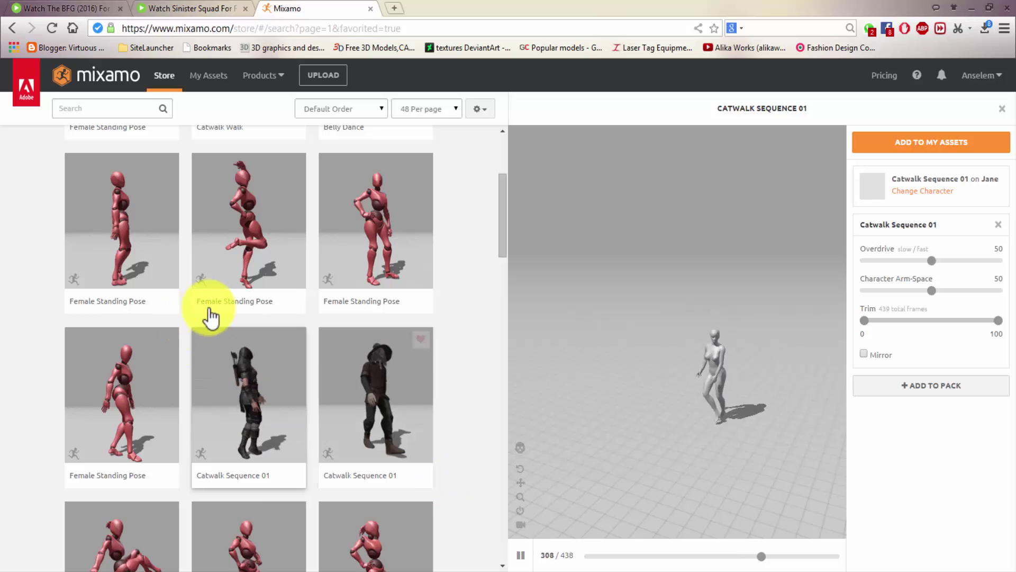
scroll(256, 306, down, 2)
scroll(316, 351, down, 8)
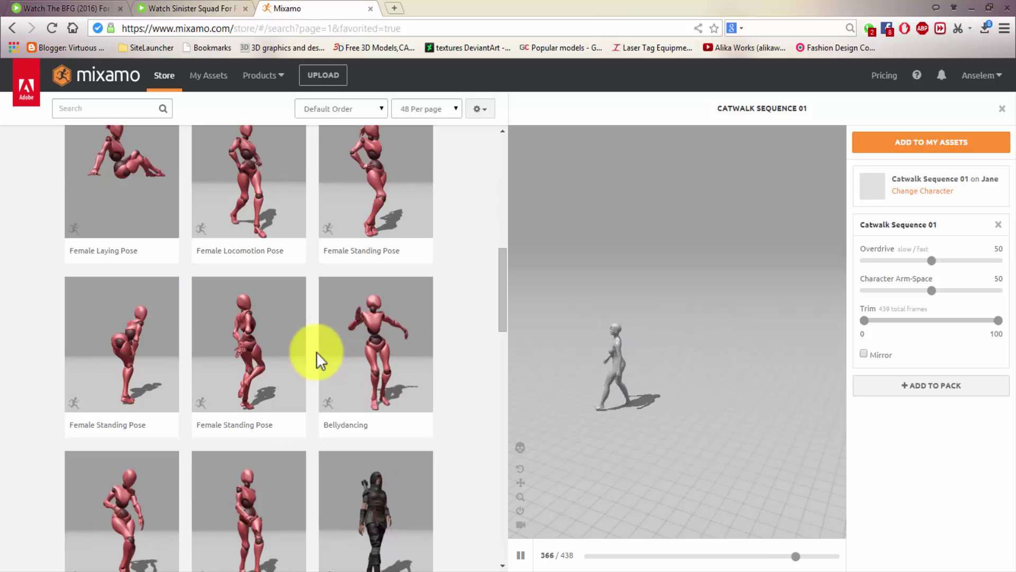
click(392, 274)
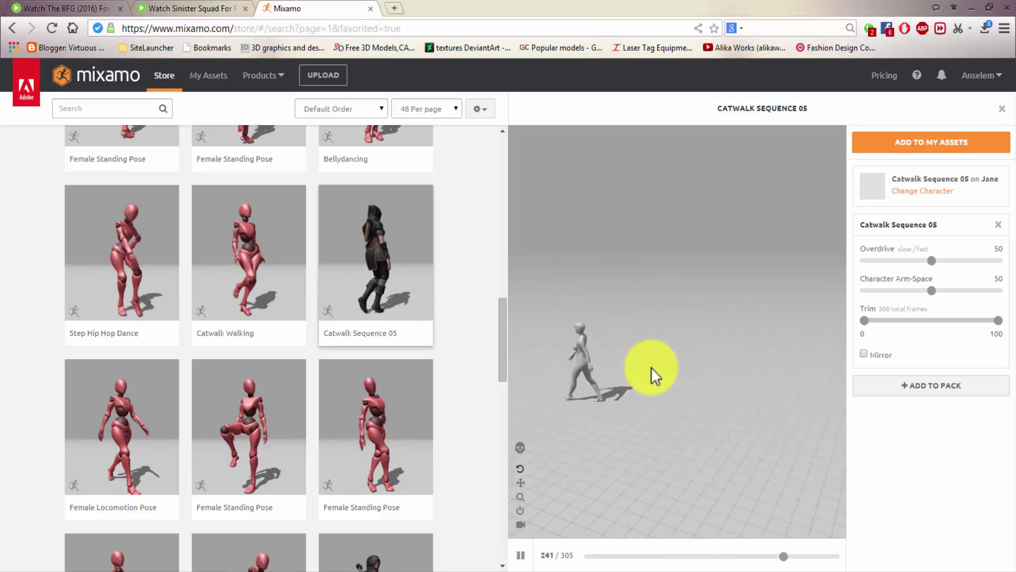
click(254, 265)
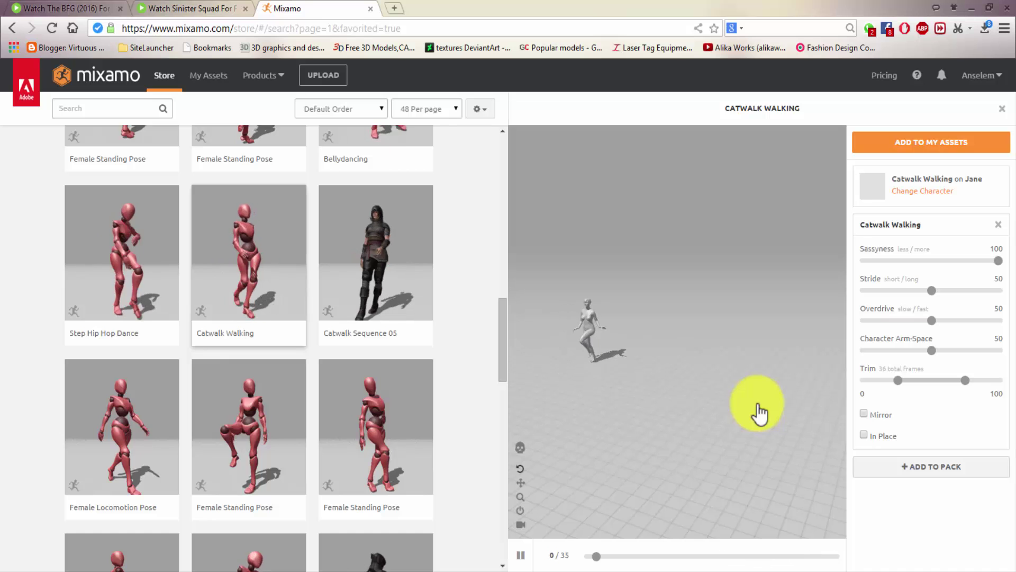
Load the Catwalk Sequence 04 animation on Jane and add it to the owned assets.
scroll(275, 341, down, 5)
click(390, 211)
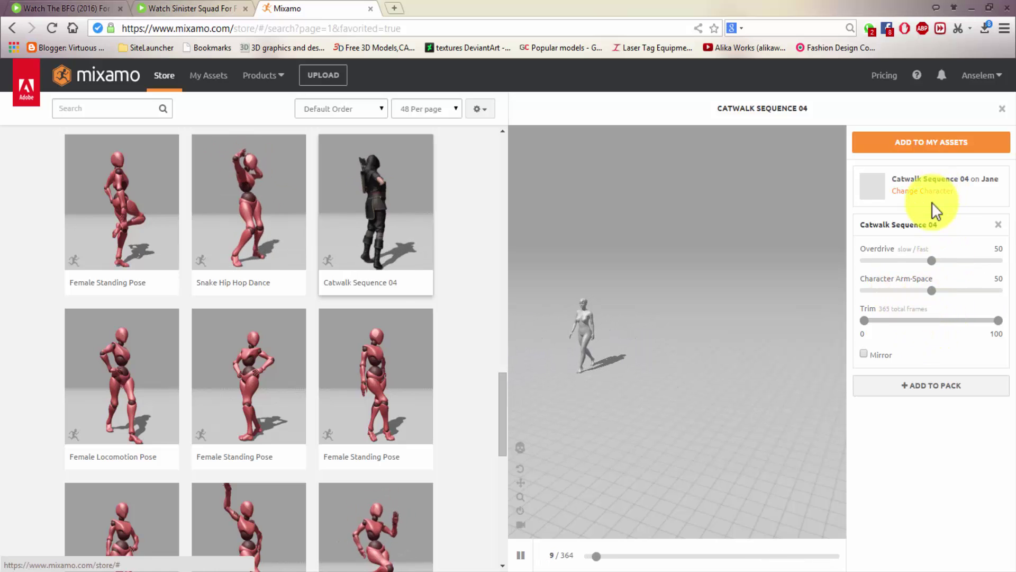
click(942, 144)
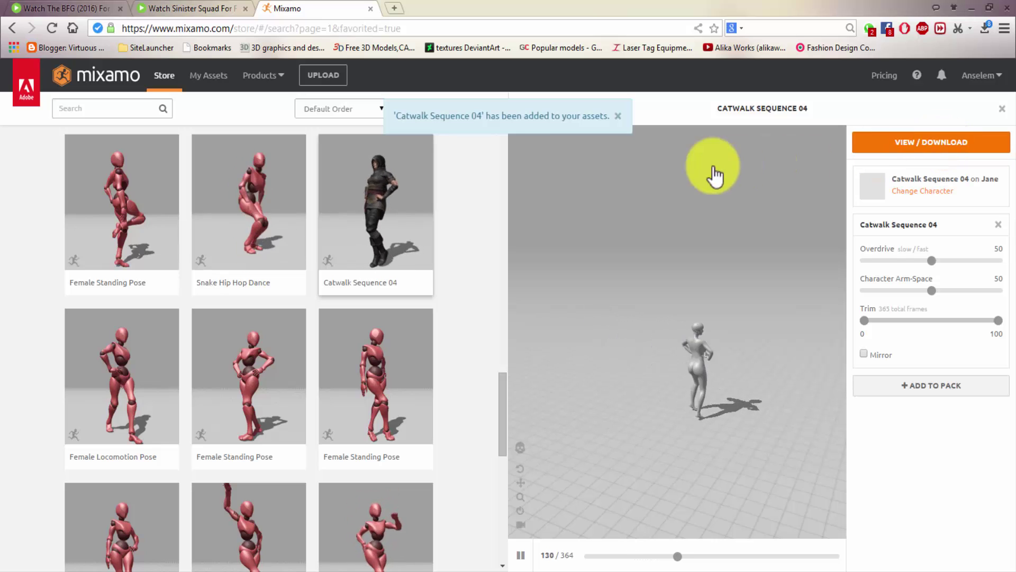
Queue the Catwalk Sequence 04 download as FBX with skin, 30 frames per second and no keyframe reduction.
click(904, 143)
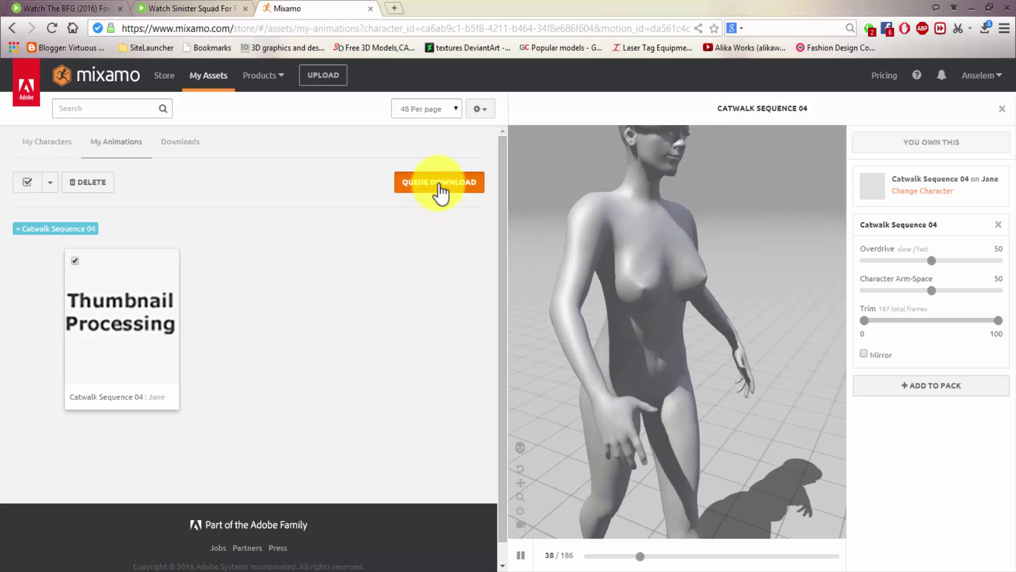
click(440, 194)
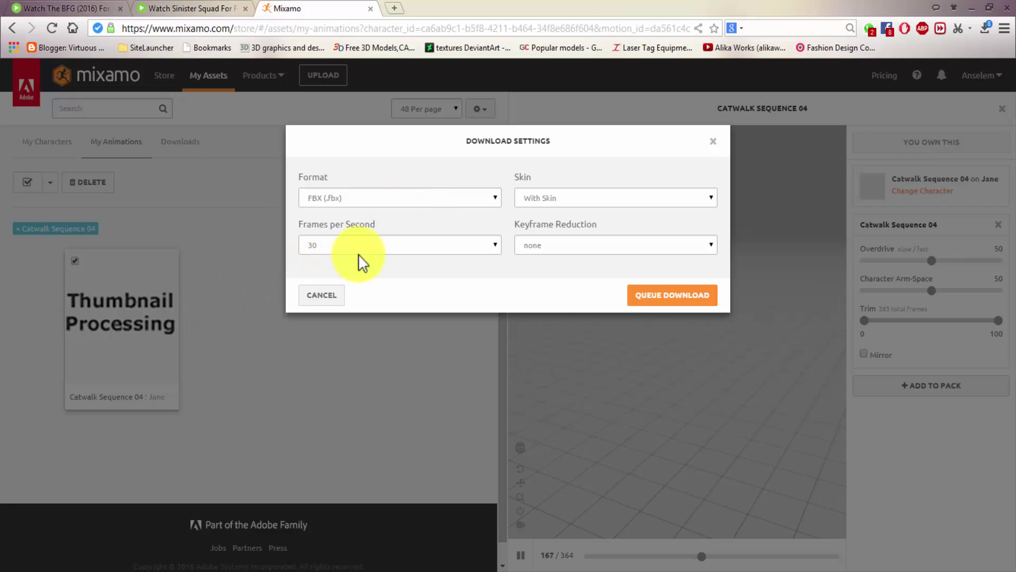
click(696, 299)
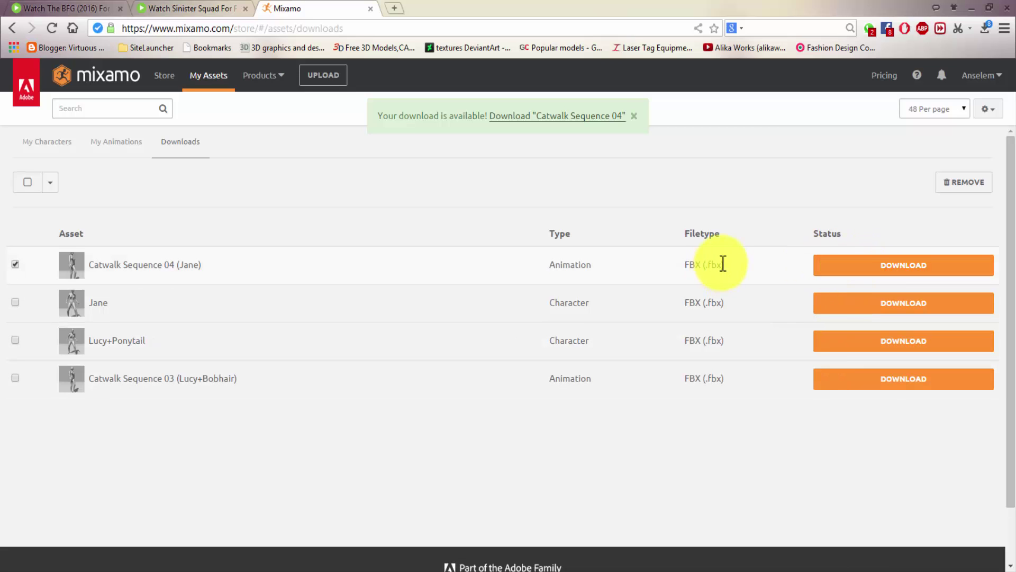
Download the animation as Catwalk_Sequence_04.fbx into the Jane folder on the Desktop.
click(864, 269)
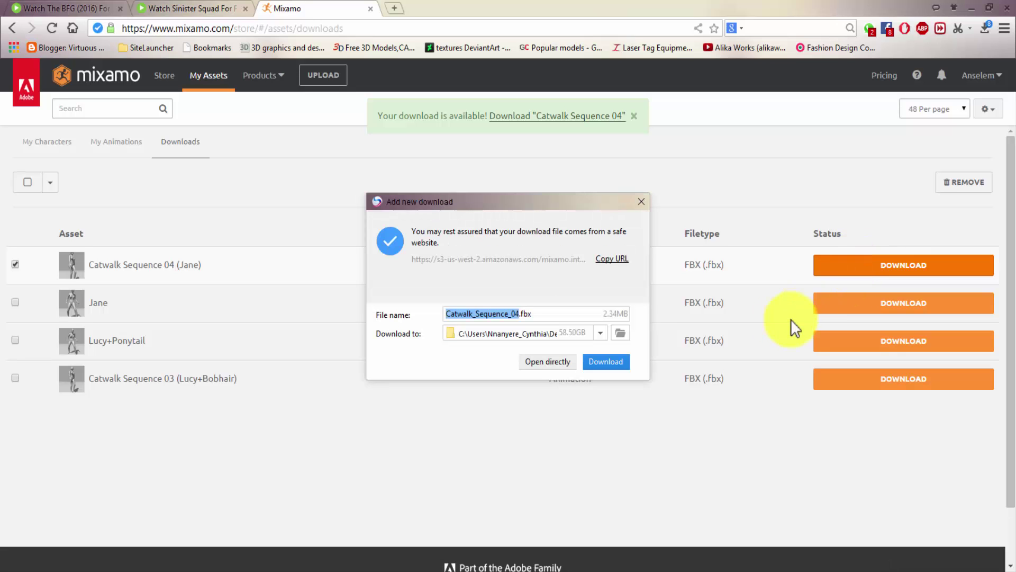
click(622, 332)
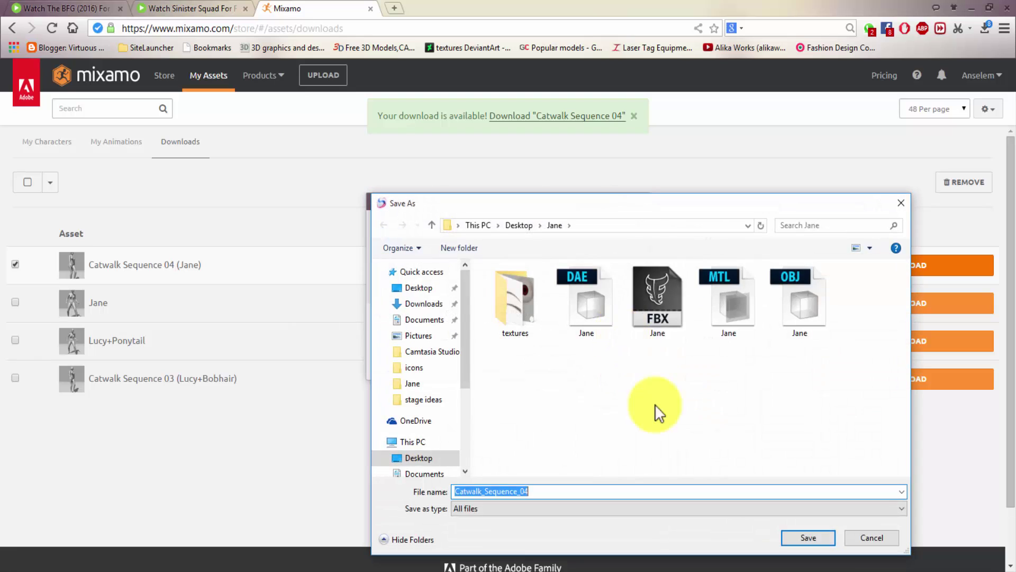
click(806, 537)
click(617, 362)
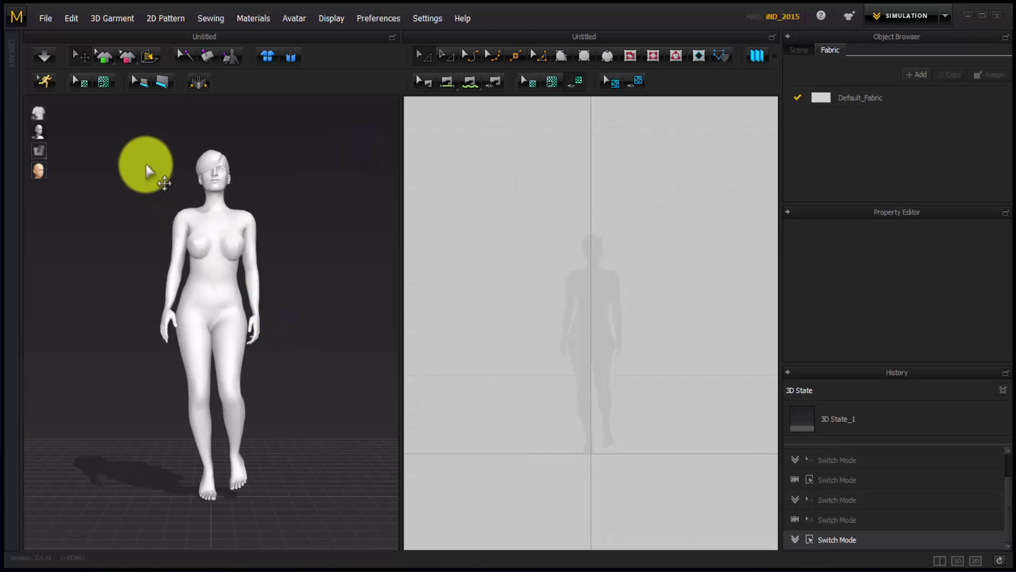
In Marvelous Designer, bring up the FBX import settings for Catwalk_Sequence_04 from the Jane folder, and cancel the import.
click(46, 20)
mouse_move(63, 152)
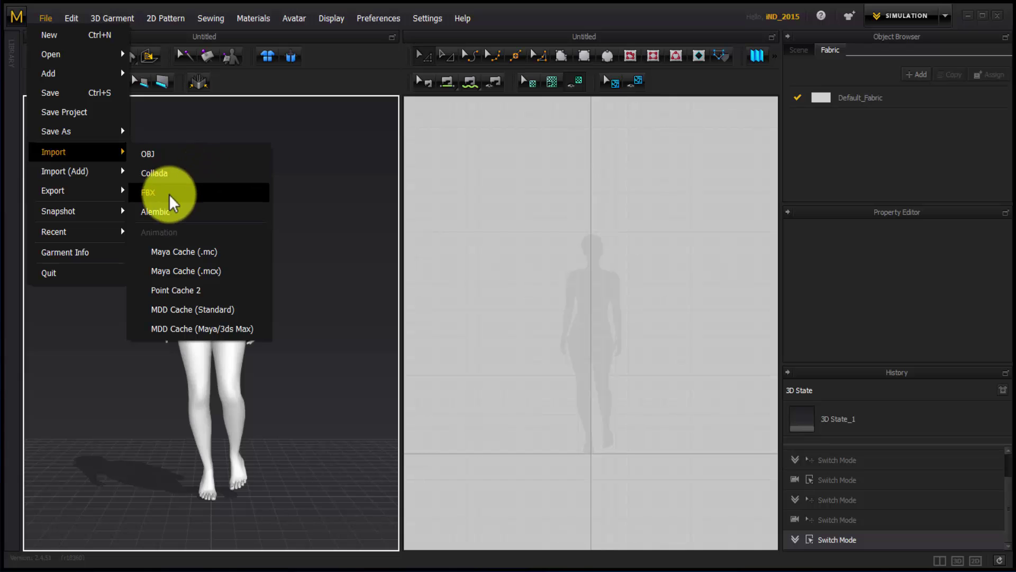
click(170, 195)
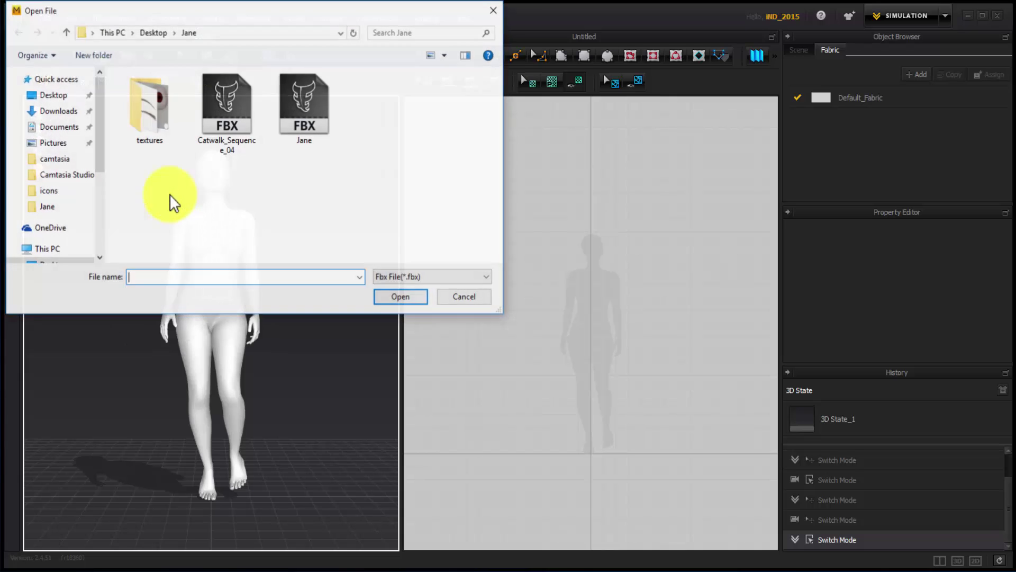
click(229, 127)
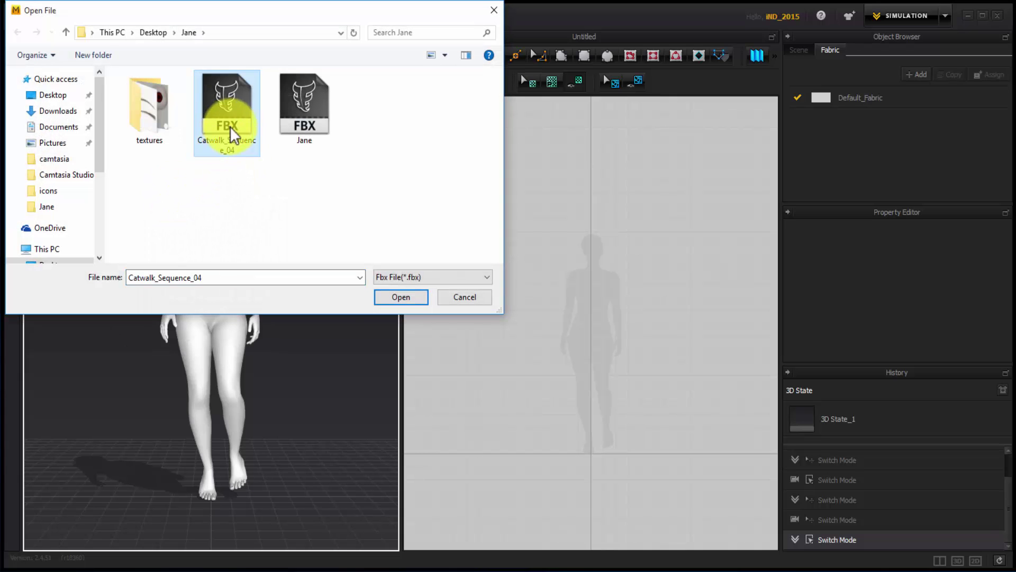
click(408, 302)
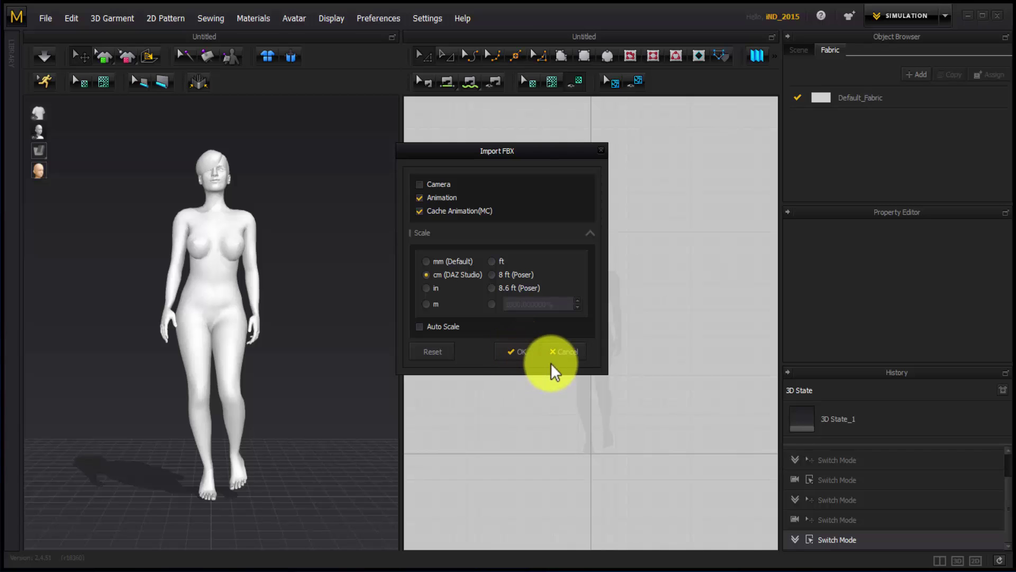
click(577, 350)
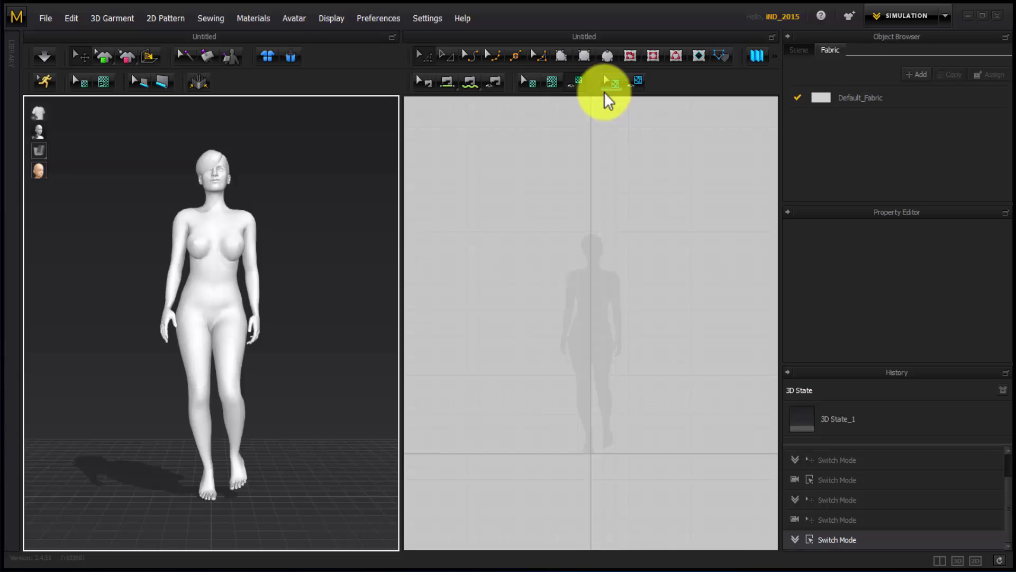
Switch to Animation mode, play the avatar's catwalk animation to examine the motion, and rewind it to the start.
click(907, 11)
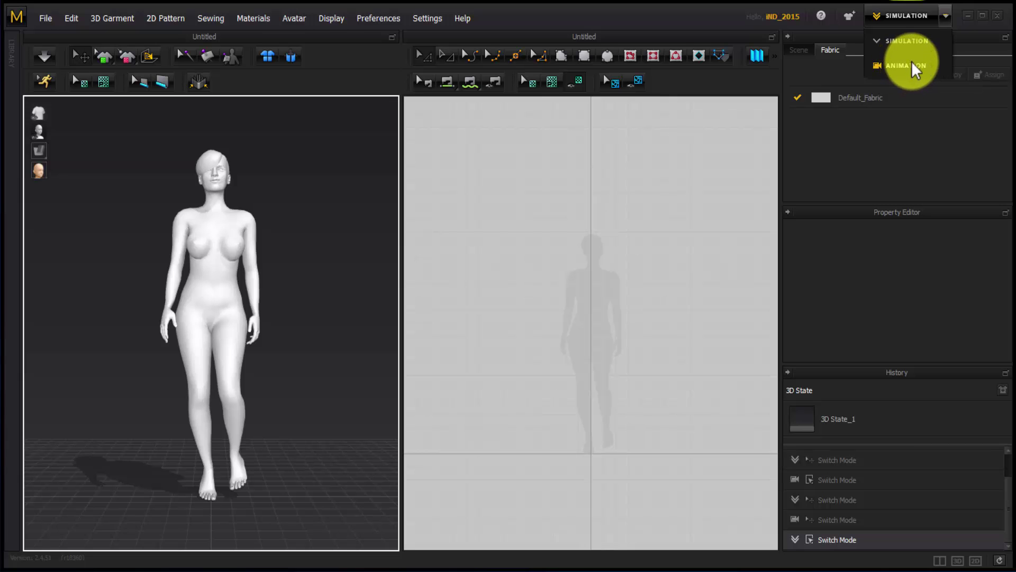
click(911, 61)
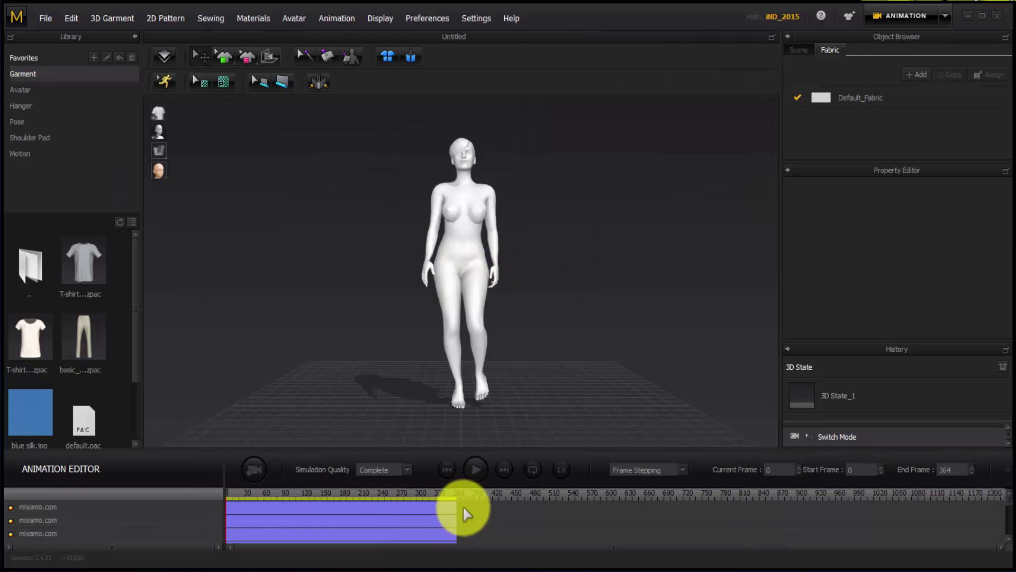
click(477, 476)
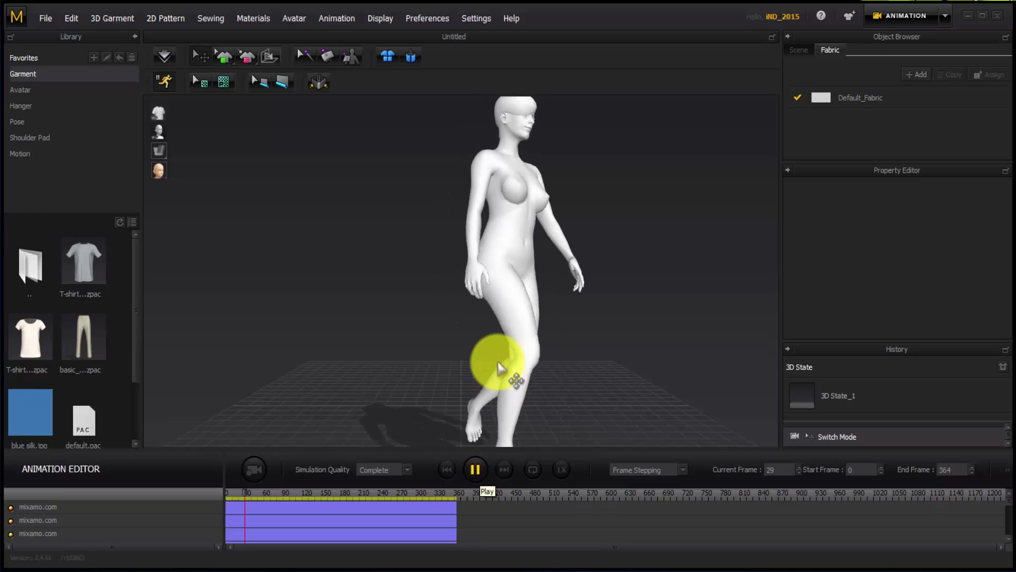
scroll(483, 168, up, 5)
scroll(476, 182, down, 6)
right_drag(483, 168, 438, 238)
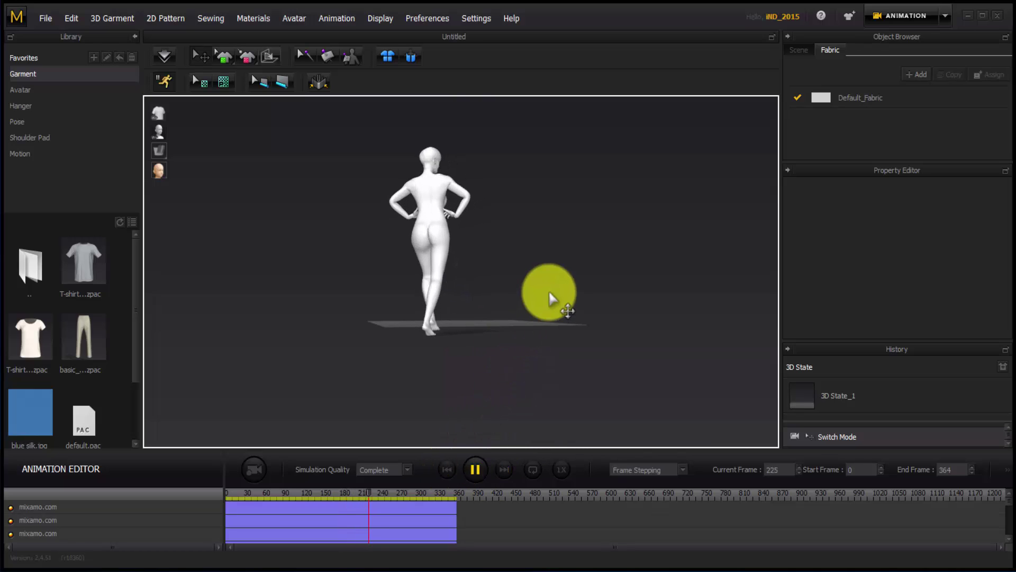
click(448, 472)
Return to Simulation mode and set the 3D view to the front of the avatar.
click(922, 21)
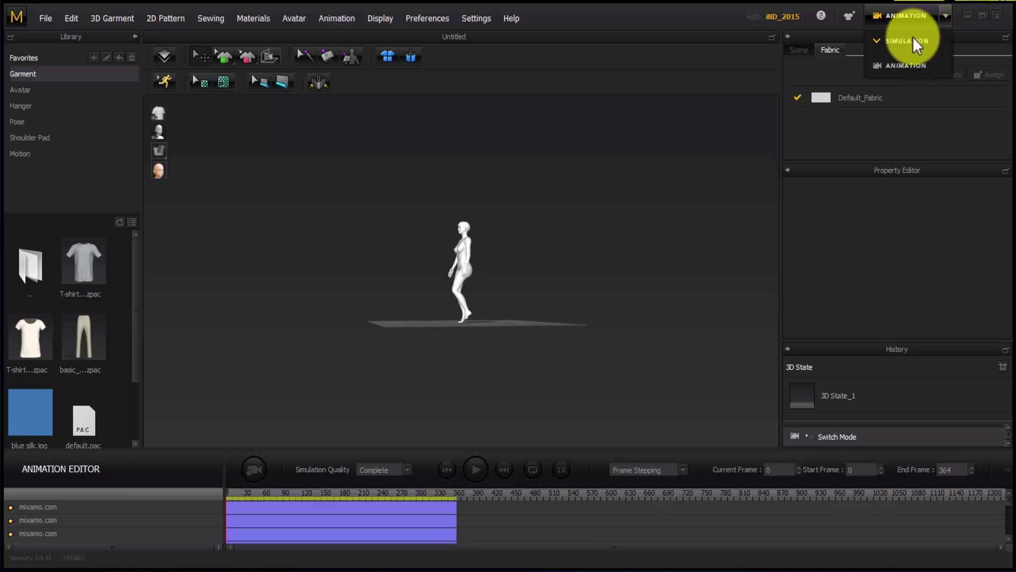
click(916, 40)
right_click(180, 206)
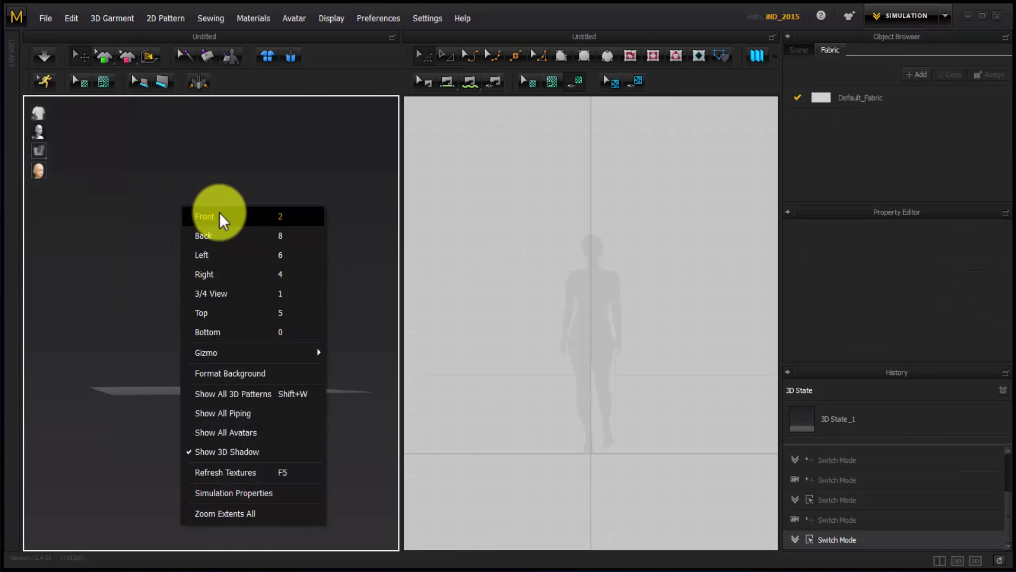
click(217, 212)
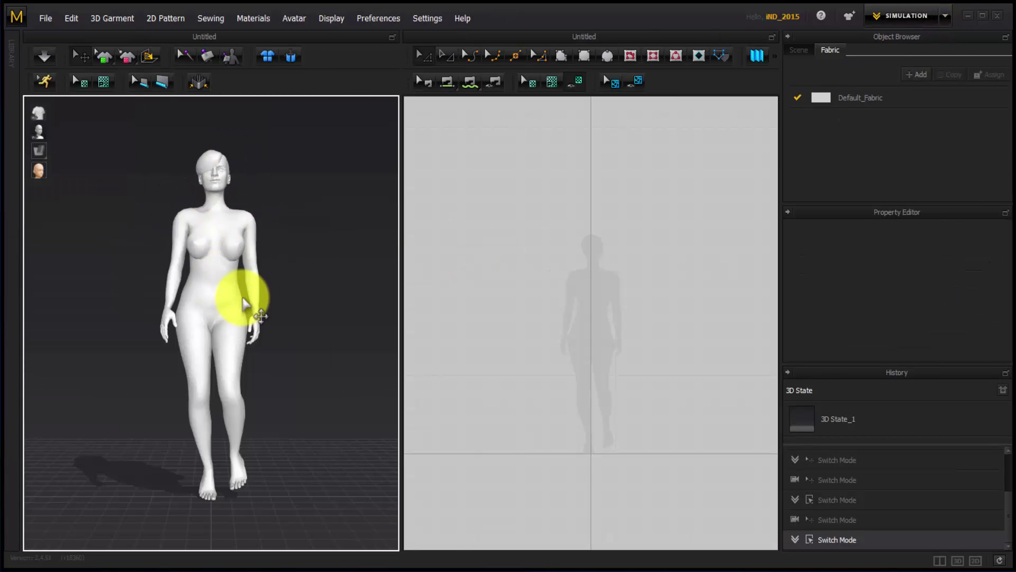